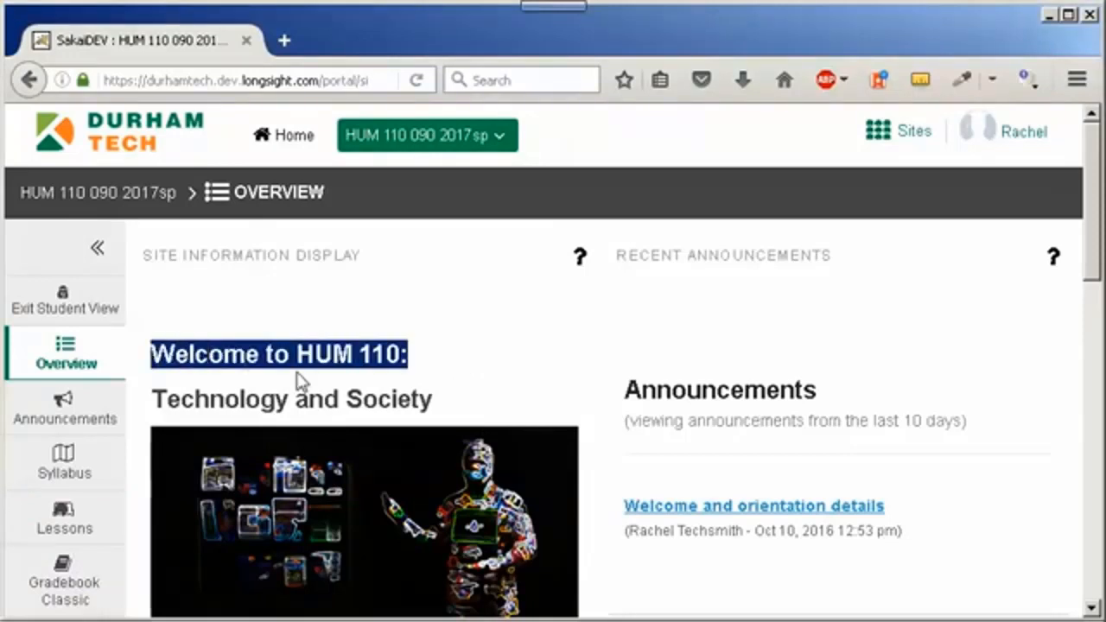
Open the Week 1 (Aug 15 - 19) lesson in HUM 110, examine its due date, instructions and assignment list, and return to the Lessons page
left_click(65, 522)
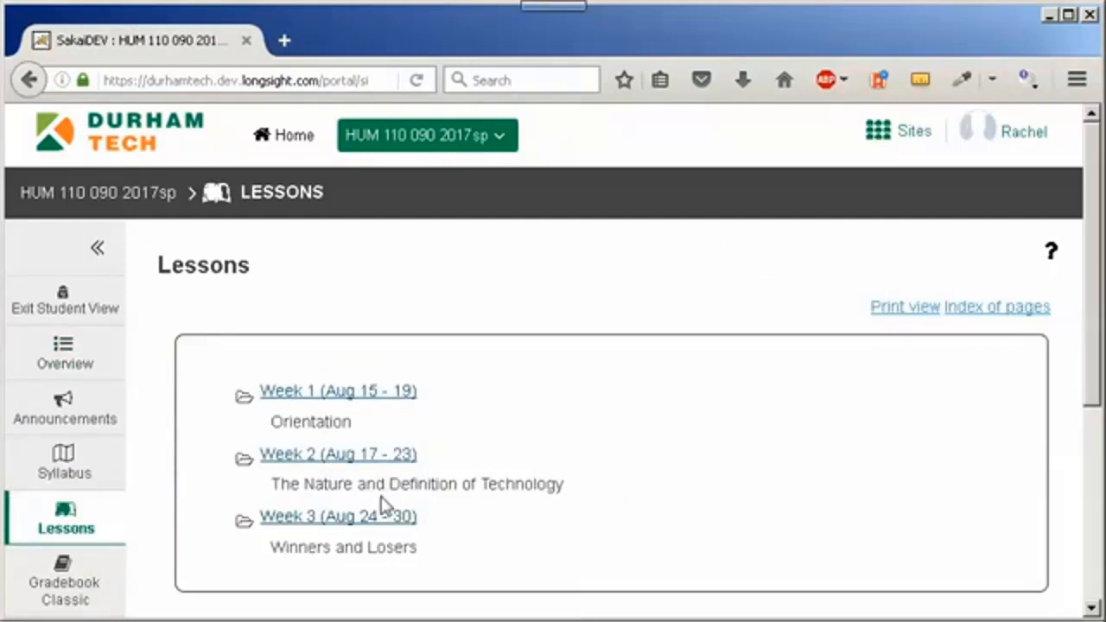
left_click(381, 395)
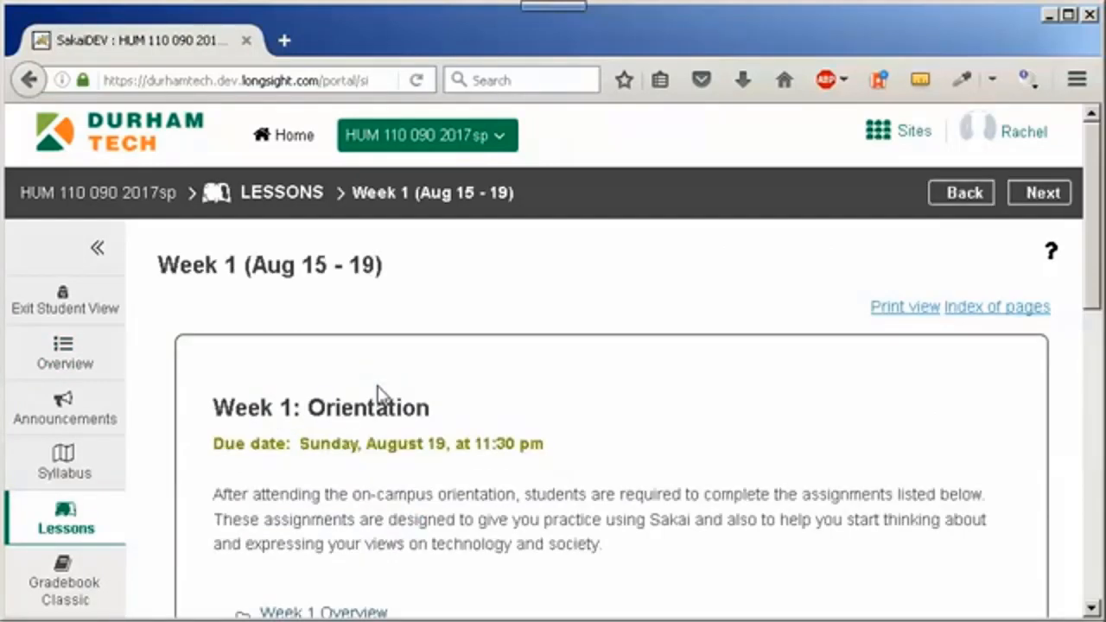
left_click_drag(1093, 244, 1095, 304)
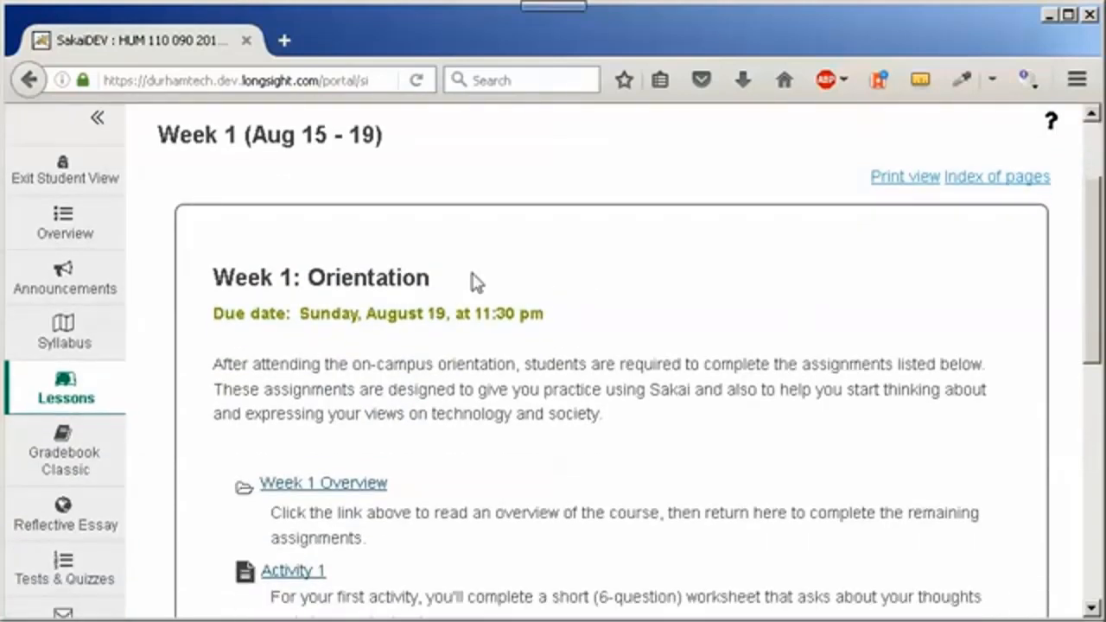
left_click_drag(473, 280, 263, 277)
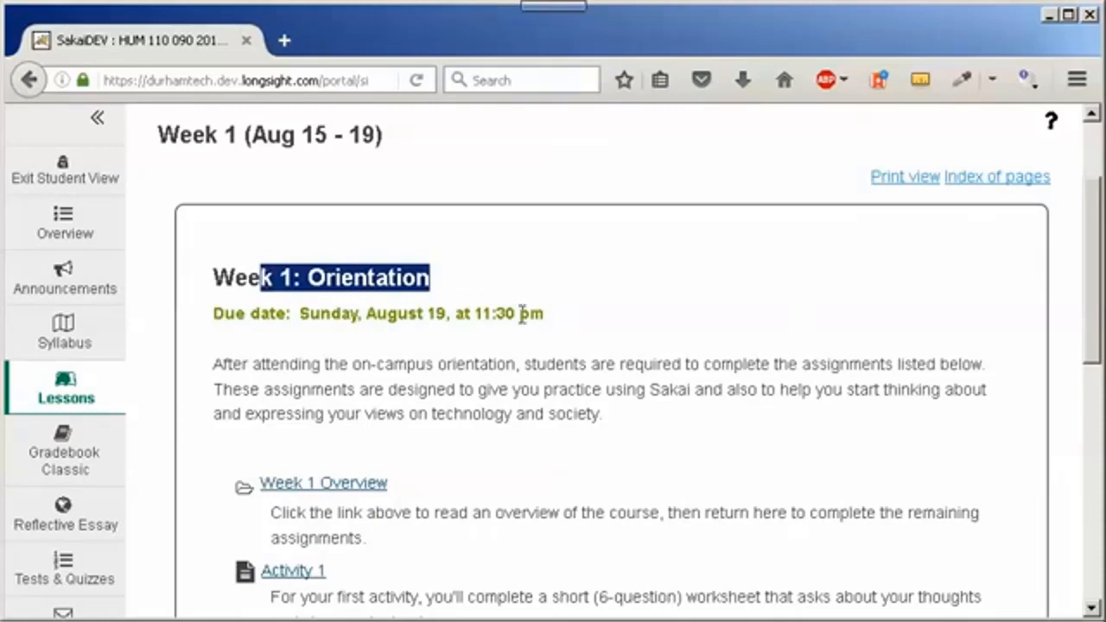
left_click_drag(545, 313, 205, 329)
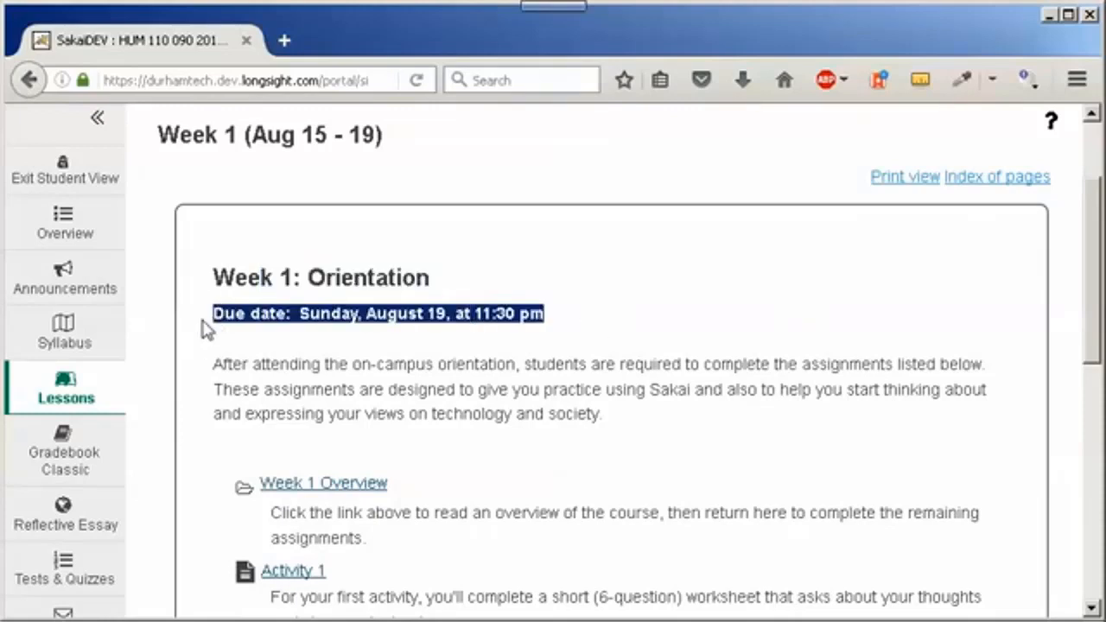
left_click_drag(604, 415, 180, 371)
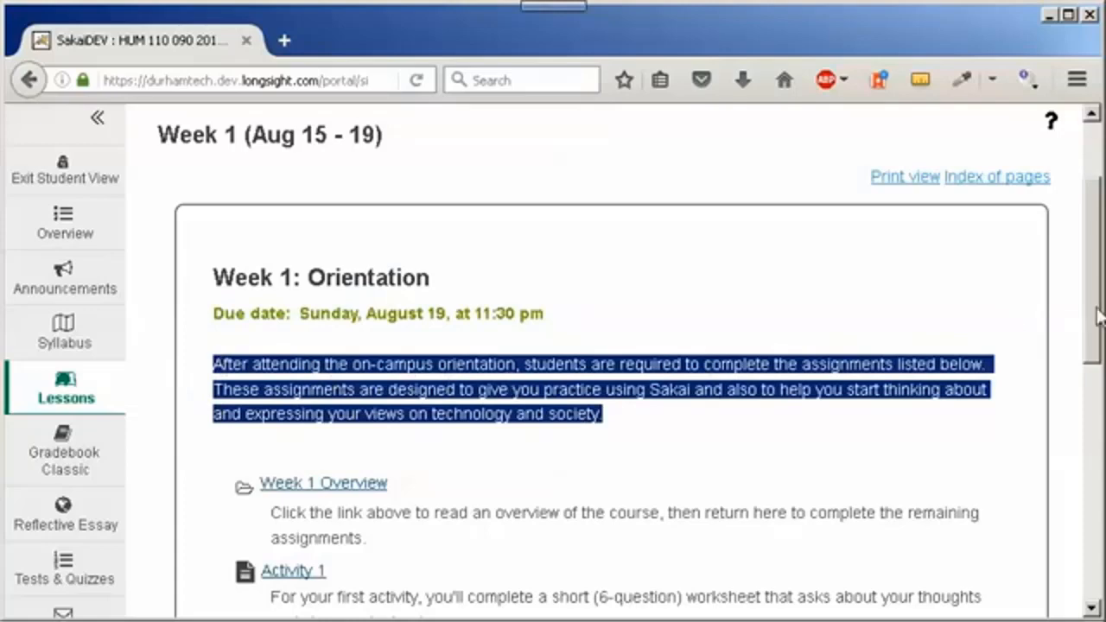
left_click_drag(1097, 315, 1079, 436)
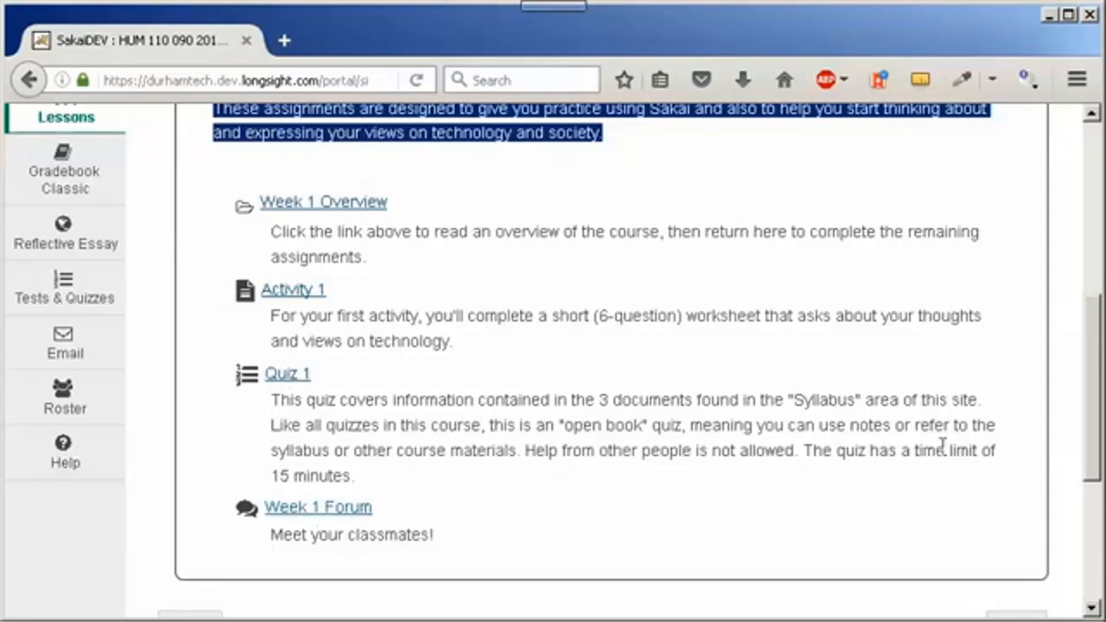
left_click_drag(1096, 466, 1093, 304)
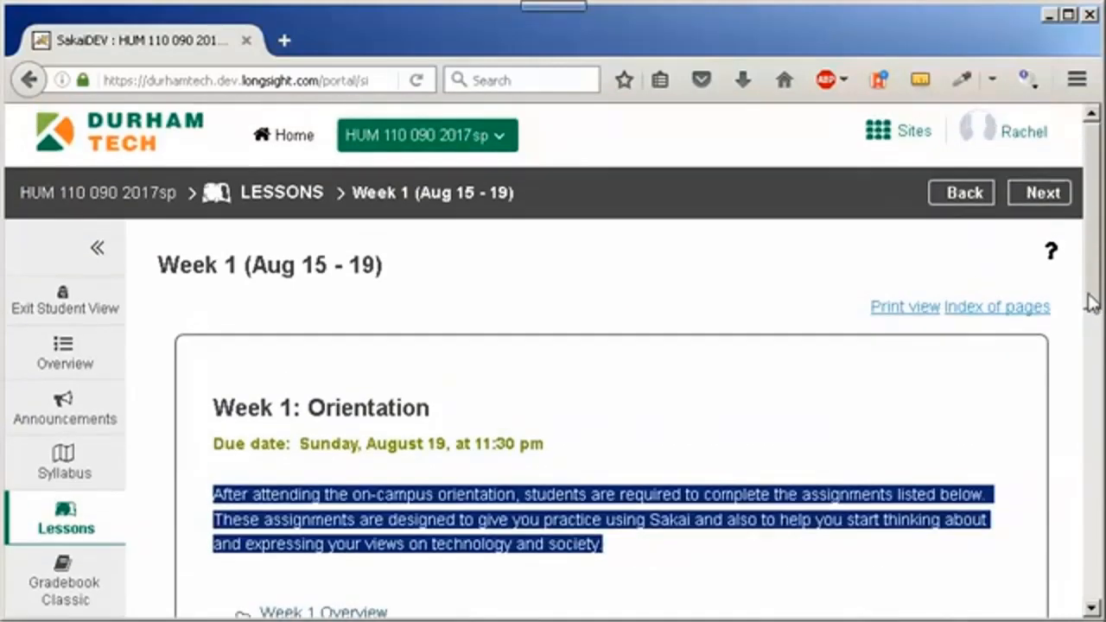
left_click(281, 194)
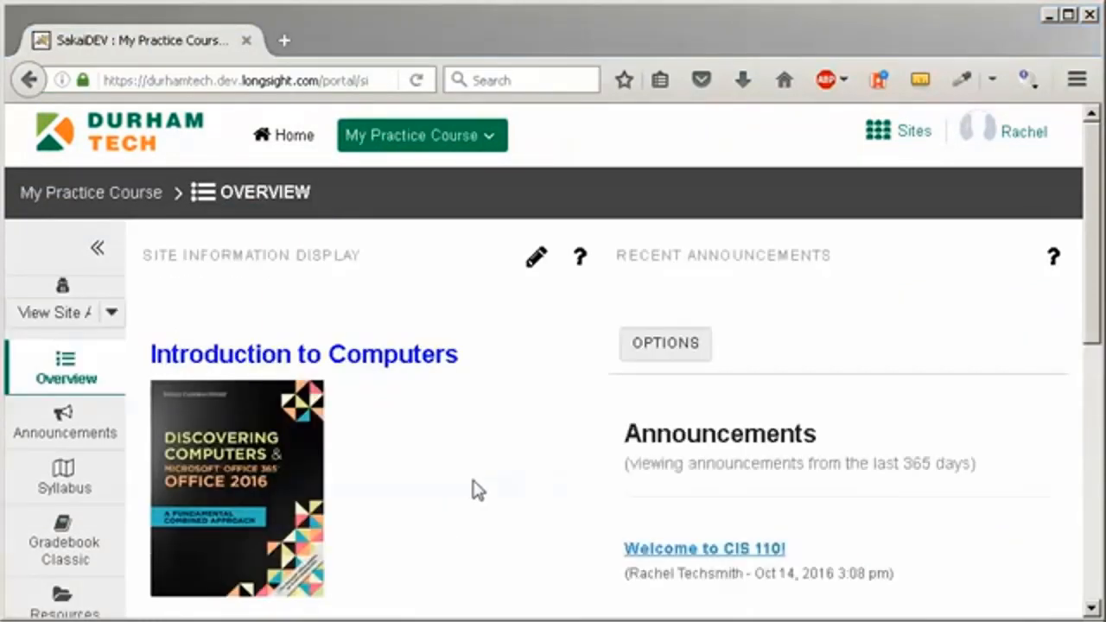
Open the tool management settings of My Practice Course and select the Lessons tool
left_click_drag(1095, 336, 1095, 471)
left_click(39, 456)
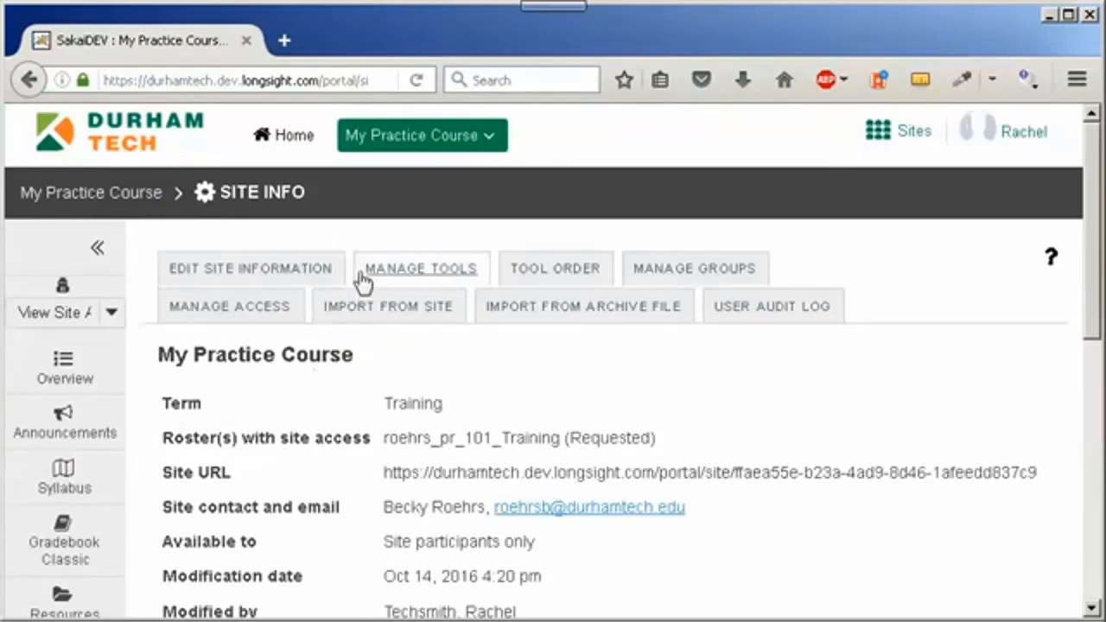
left_click(419, 269)
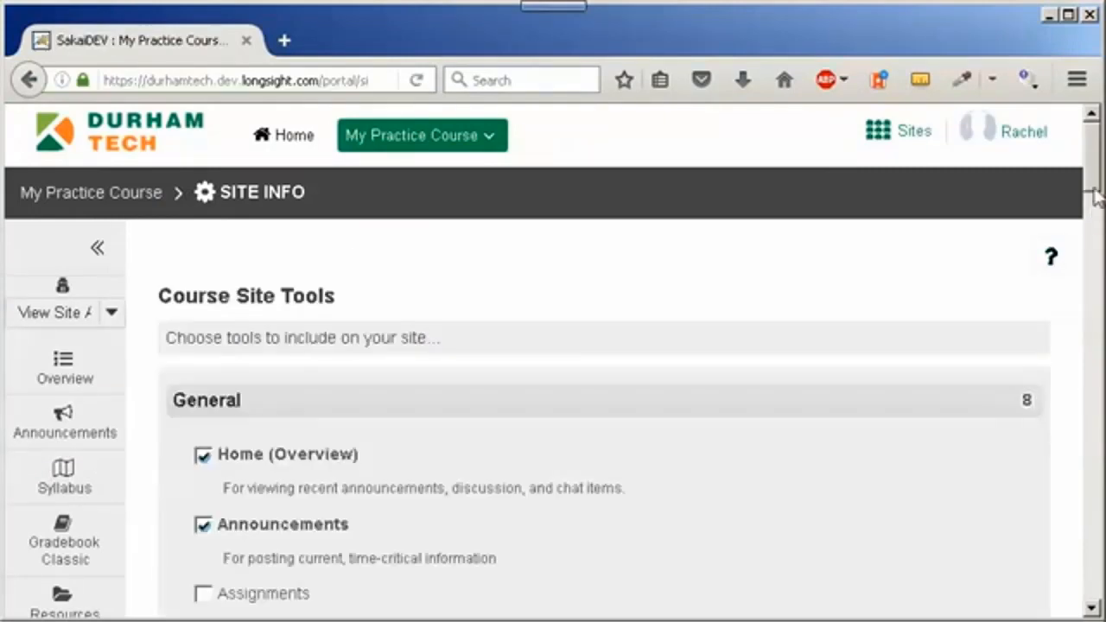
left_click_drag(1094, 178, 1081, 362)
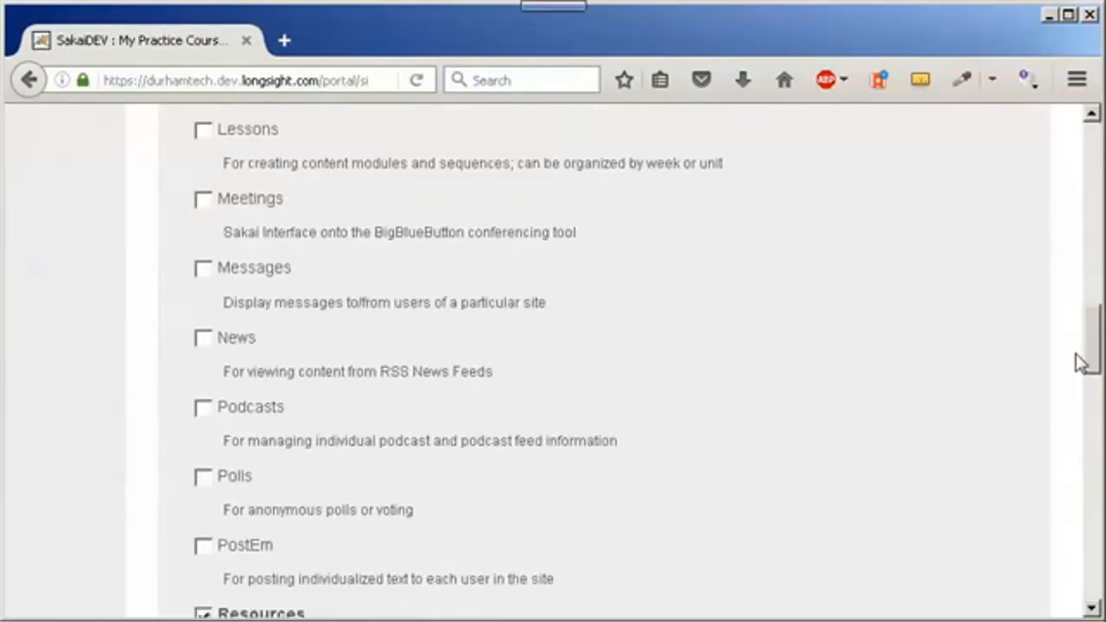
left_click(203, 131)
Keep the title Lessons for the added tool and finish confirming the site tool edits
left_click_drag(1092, 321, 489, 510)
scroll(472, 454, "down", 5)
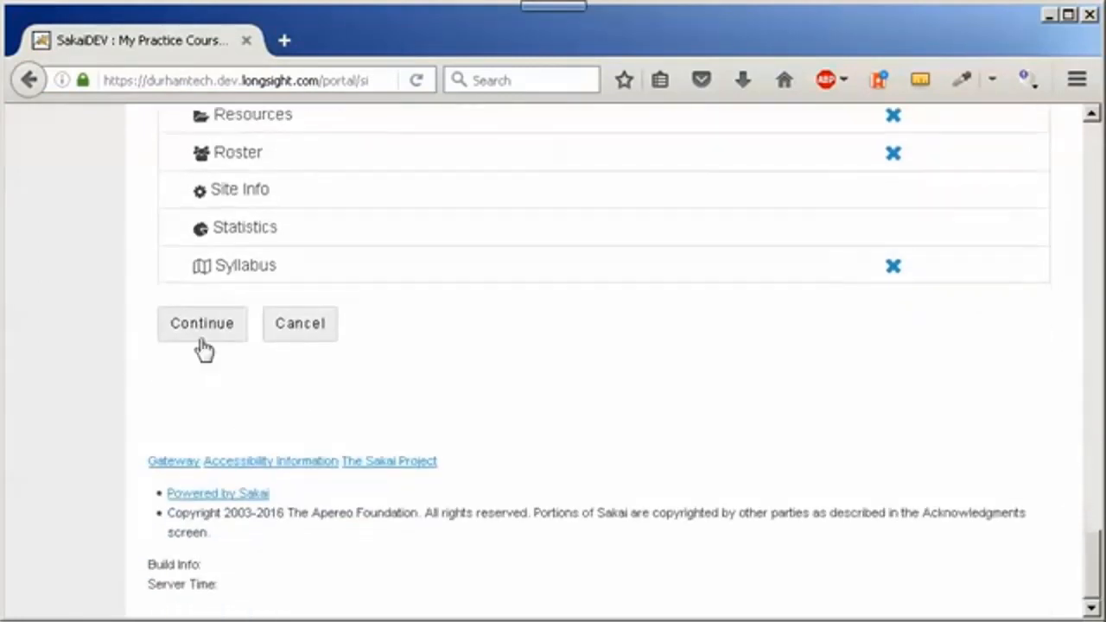
left_click(198, 332)
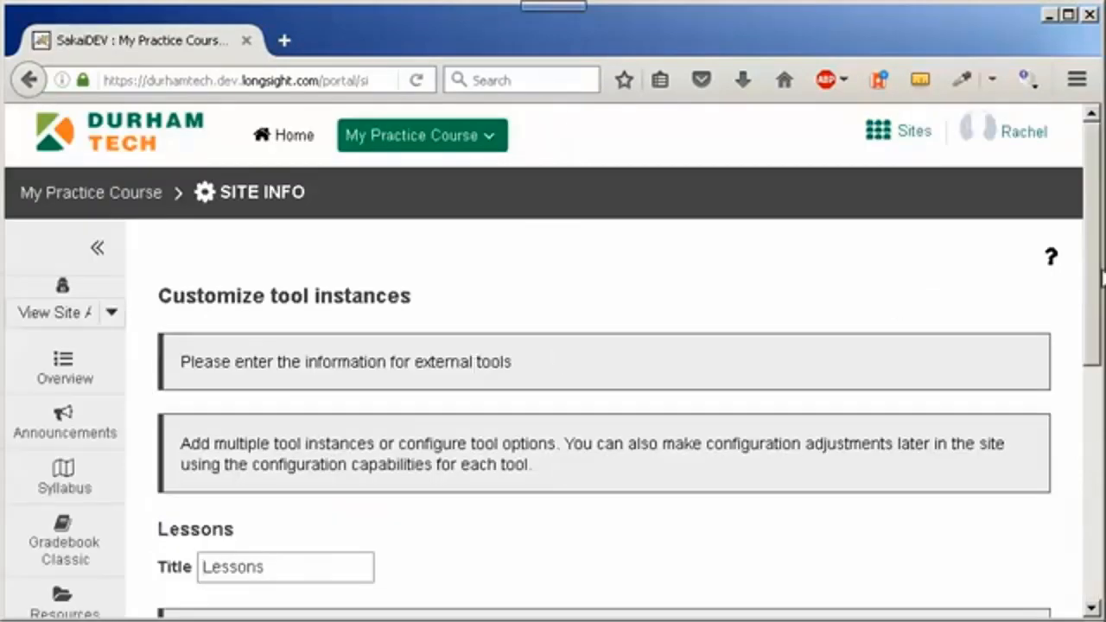
left_click_drag(1097, 296, 1093, 461)
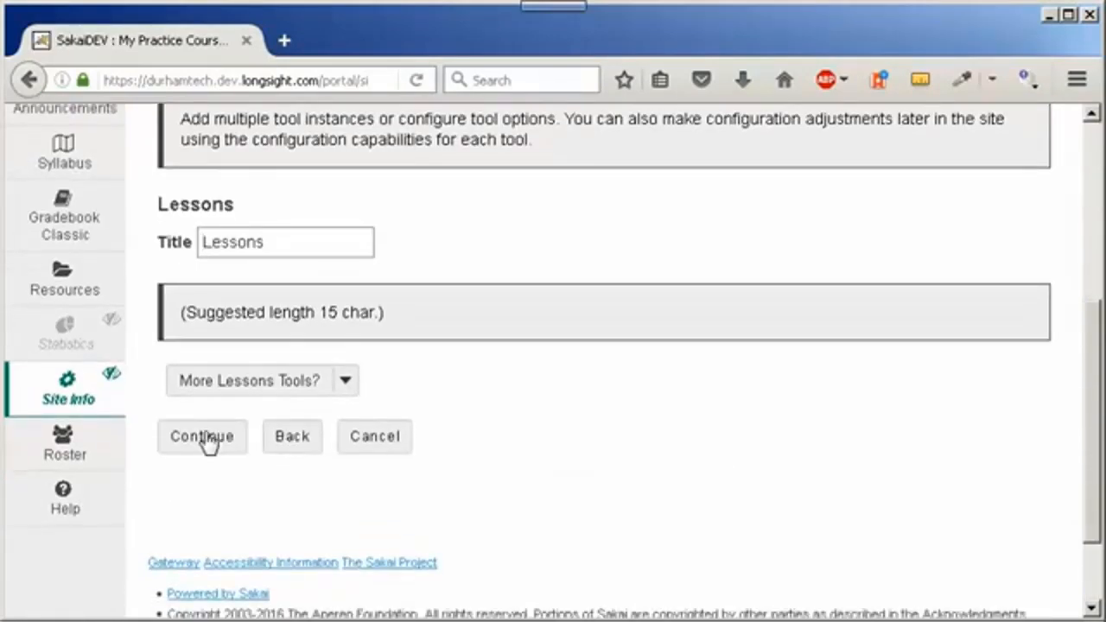
left_click(201, 436)
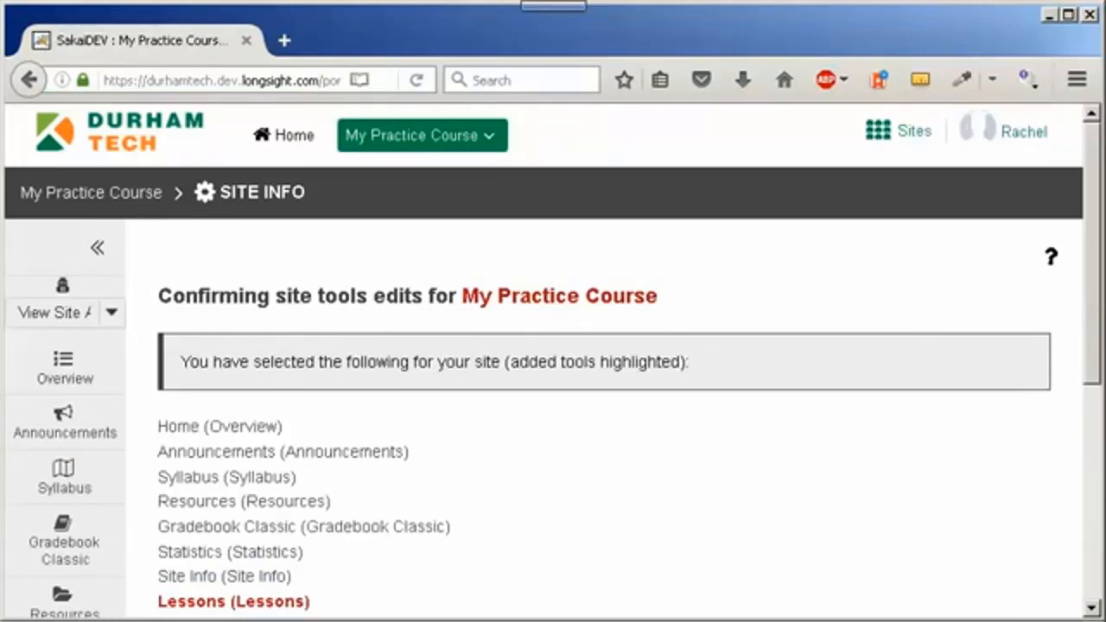
scroll(552, 363, "down", 3)
left_click(192, 510)
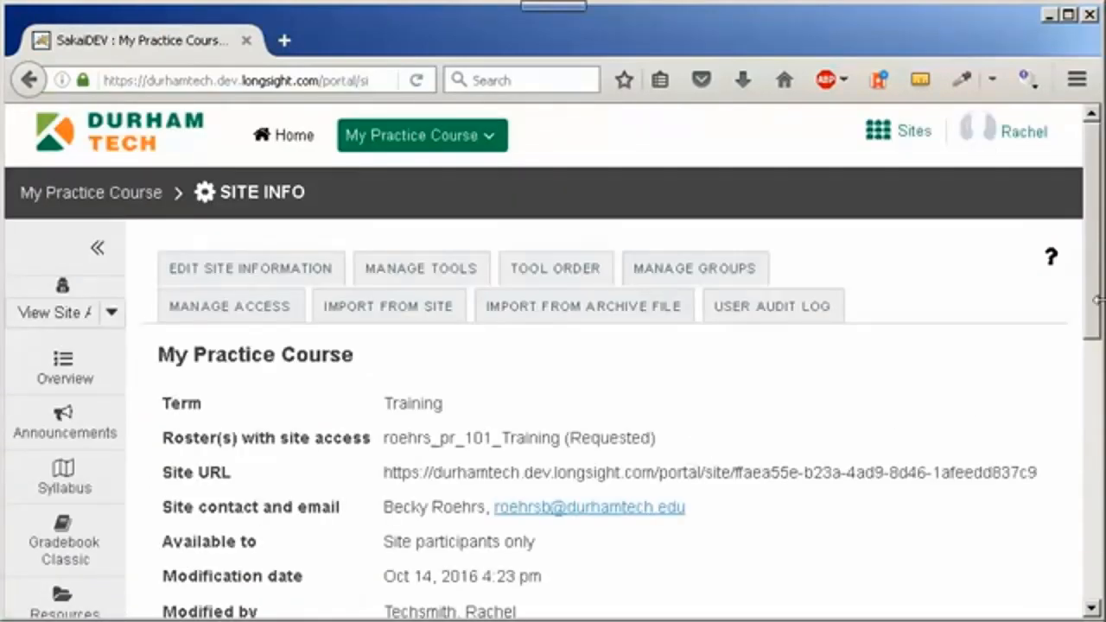
Open the new Lessons tool of My Practice Course and look at the instructions for adding content
left_click_drag(1095, 299, 1087, 444)
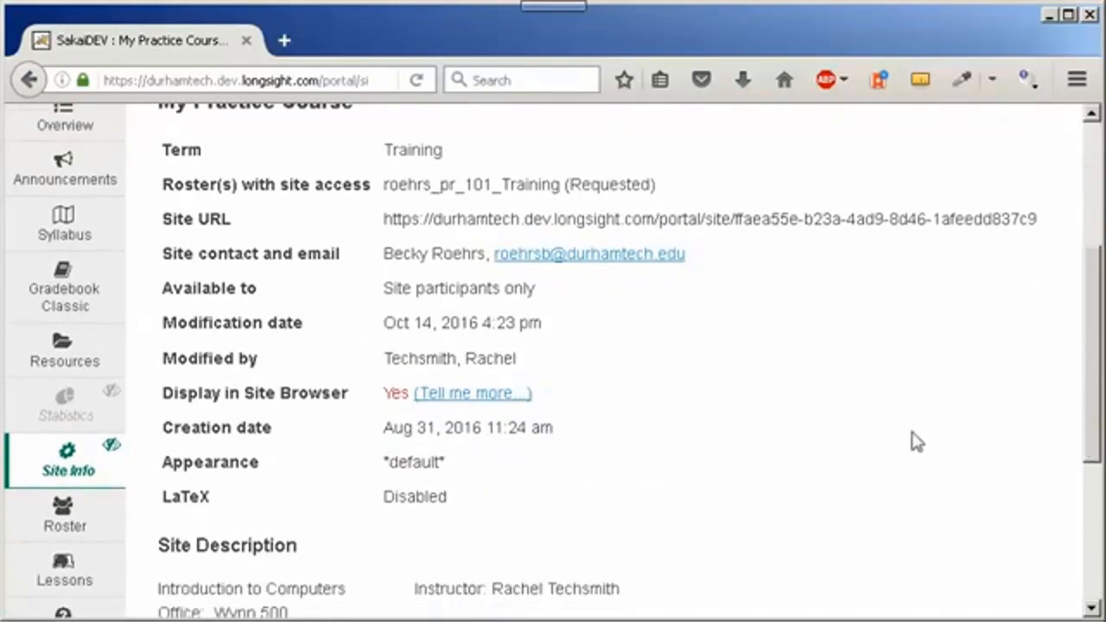
left_click(58, 567)
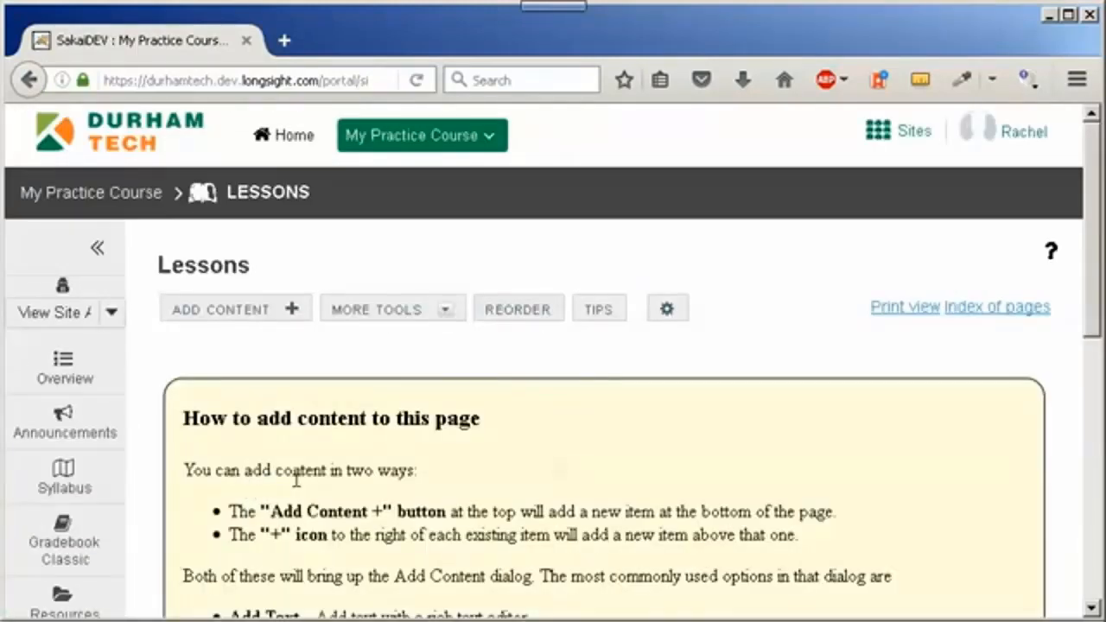
left_click_drag(493, 425, 182, 425)
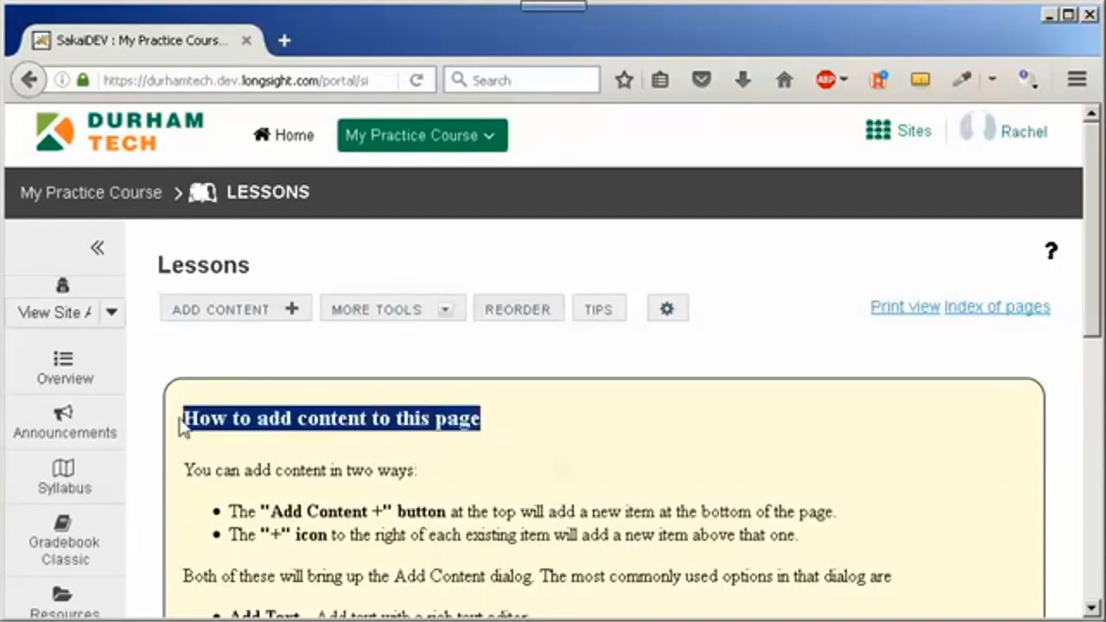
left_click(515, 444)
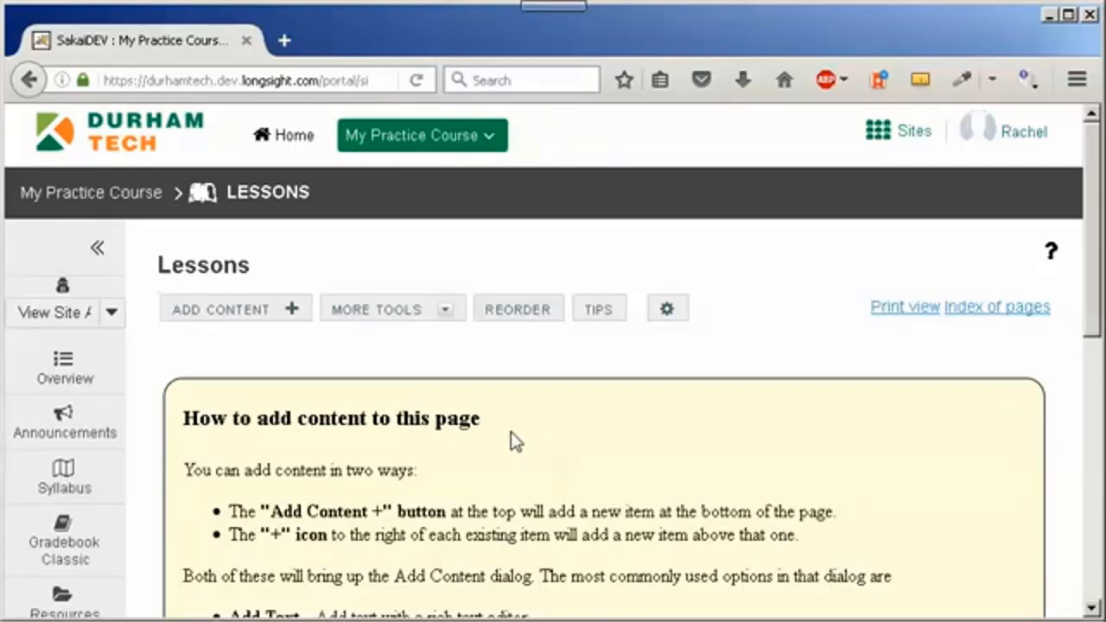
Create a subpage titled "Week 1" on the Lessons page
left_click(247, 317)
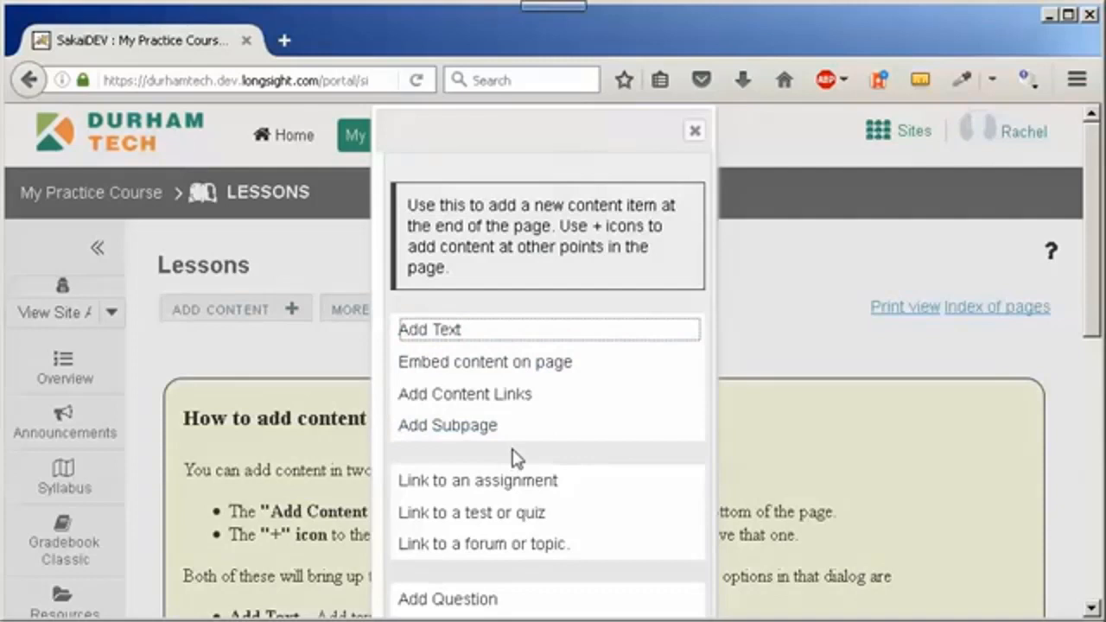
left_click(457, 429)
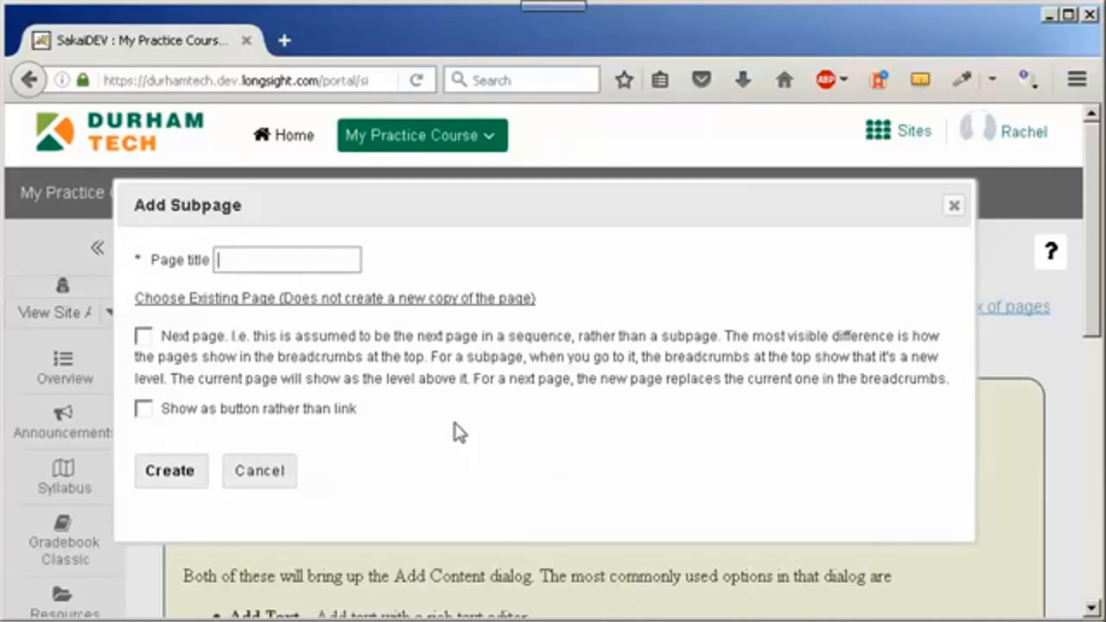
type("Week")
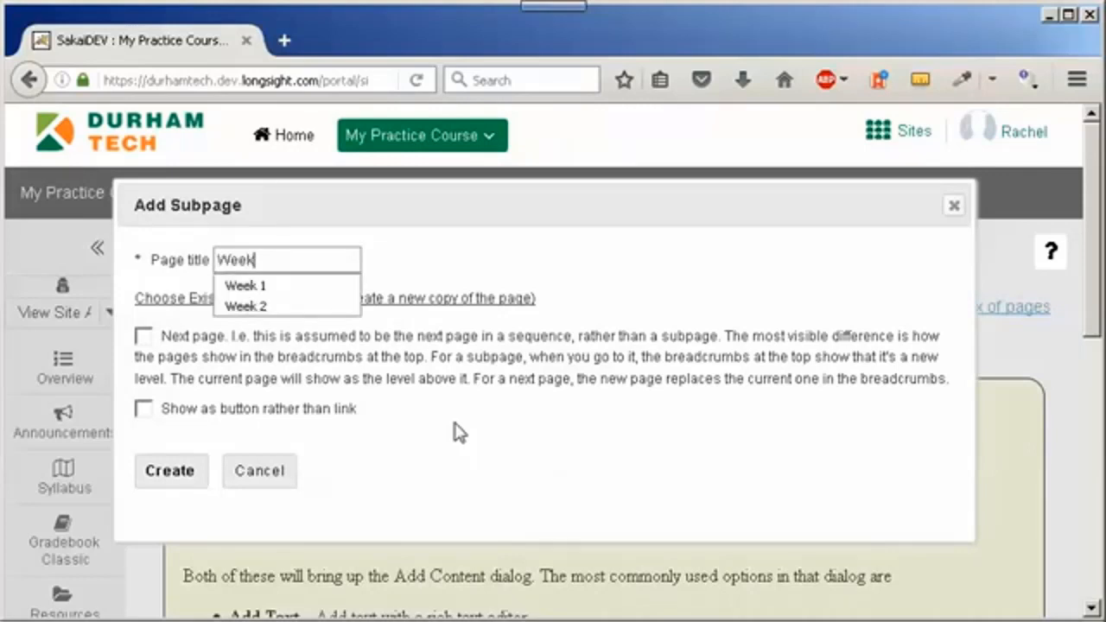
type(" 1")
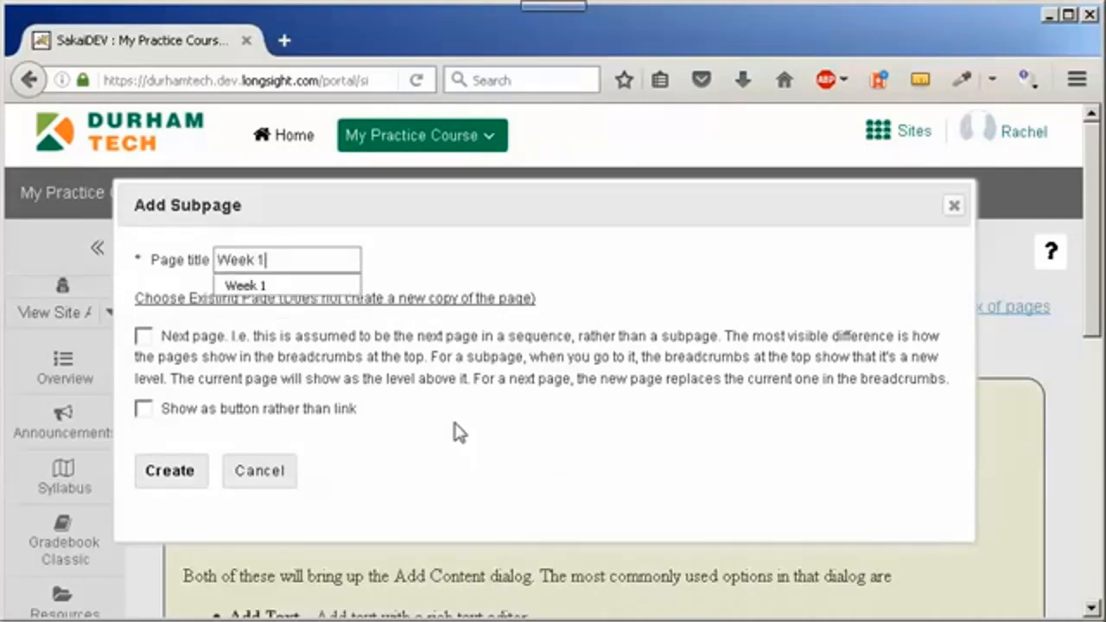
left_click(175, 480)
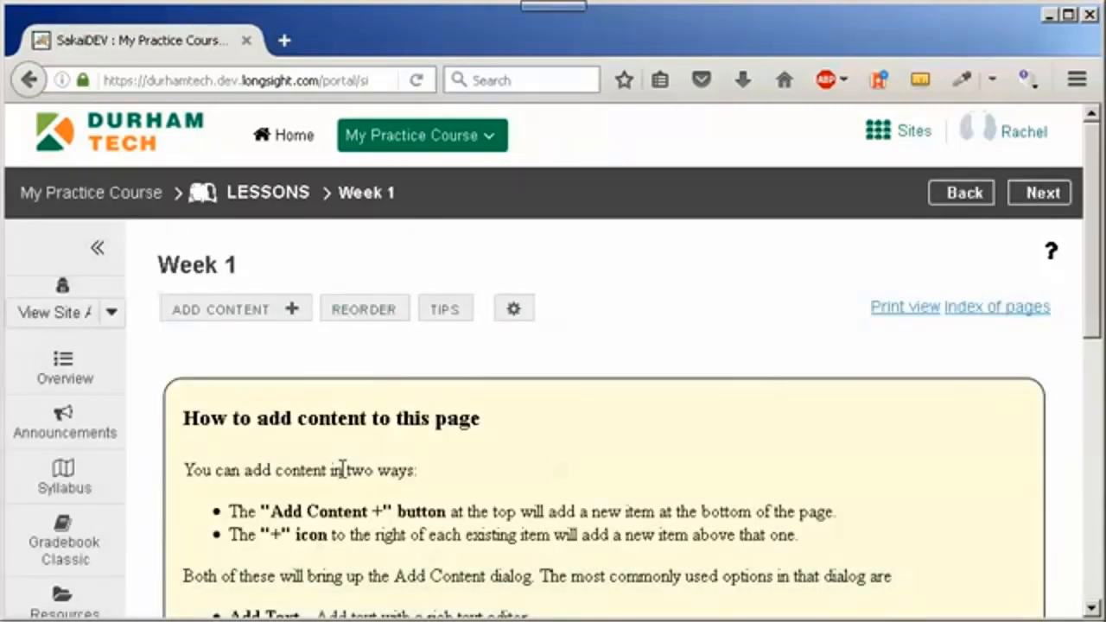
Add text to the Week 1 page: "Week 1 Orientation", "All assignments are due this Thursday, January 12 by 11:30 pm" and "Need help with Sakai?"
left_click_drag(480, 418, 268, 418)
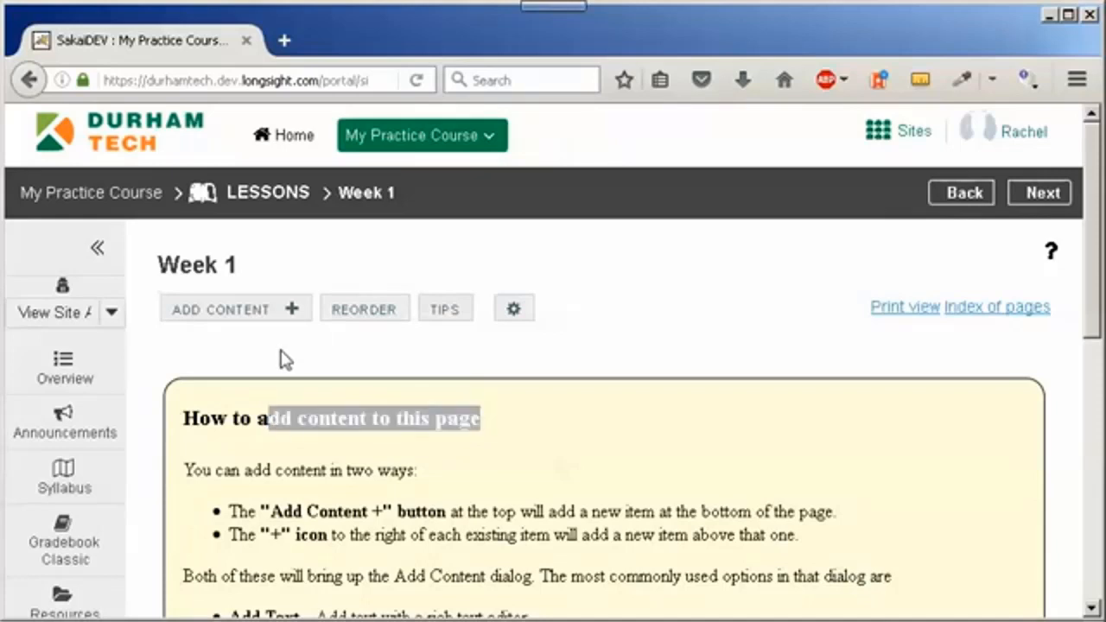
left_click_drag(253, 269, 161, 268)
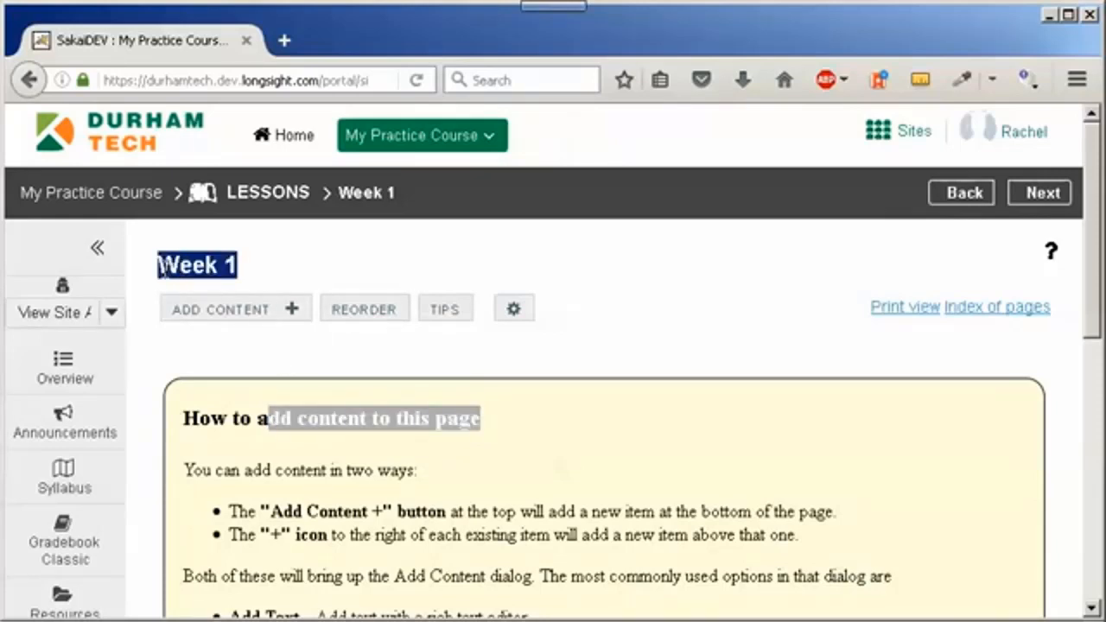
left_click(234, 320)
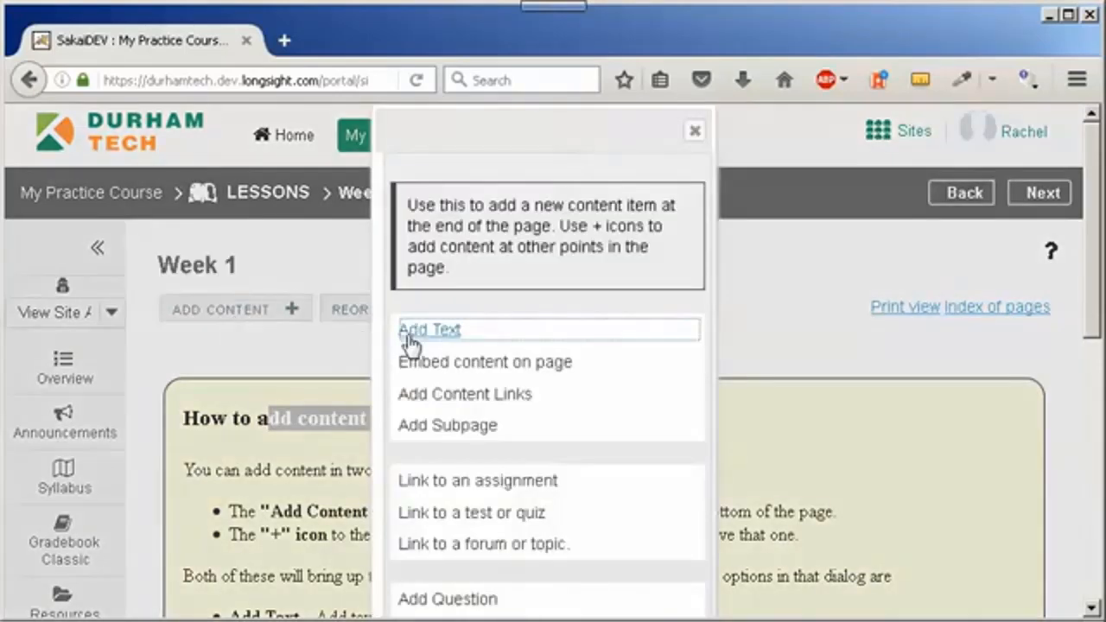
left_click(433, 335)
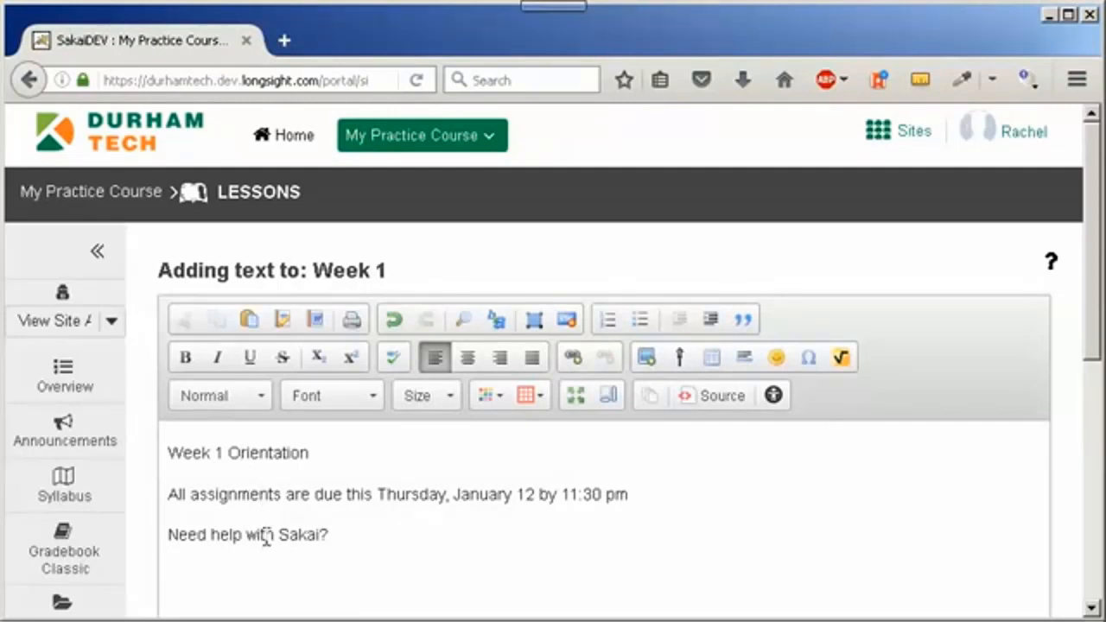
Format "Week 1 Orientation" as a blue Heading 1 and italicize the line about the assignments' due date
left_click_drag(316, 456, 181, 435)
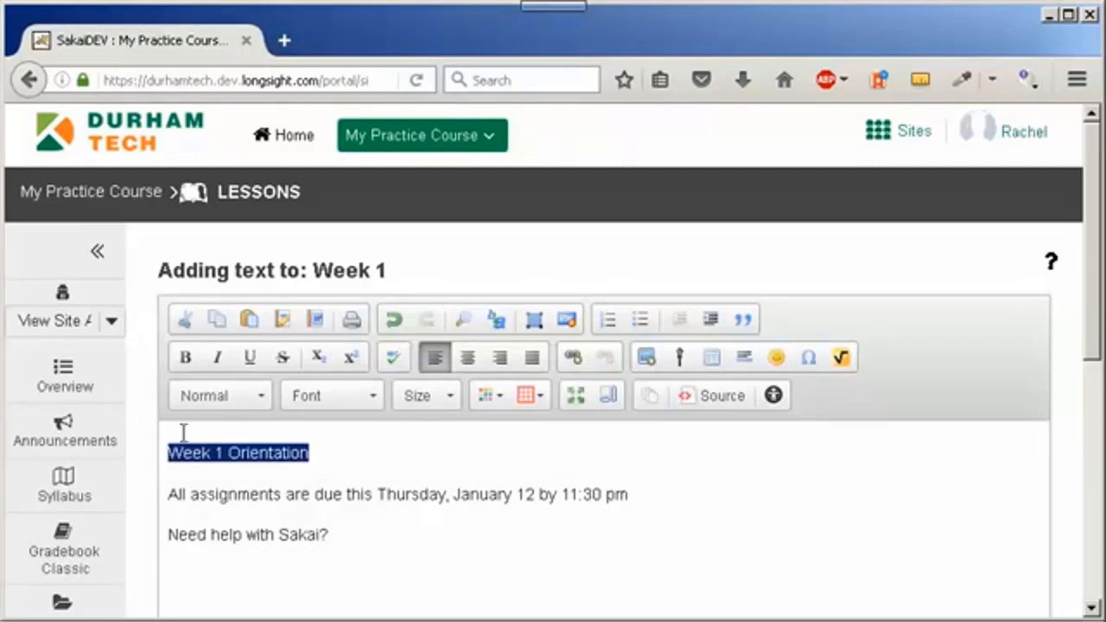
left_click(234, 408)
left_click(238, 492)
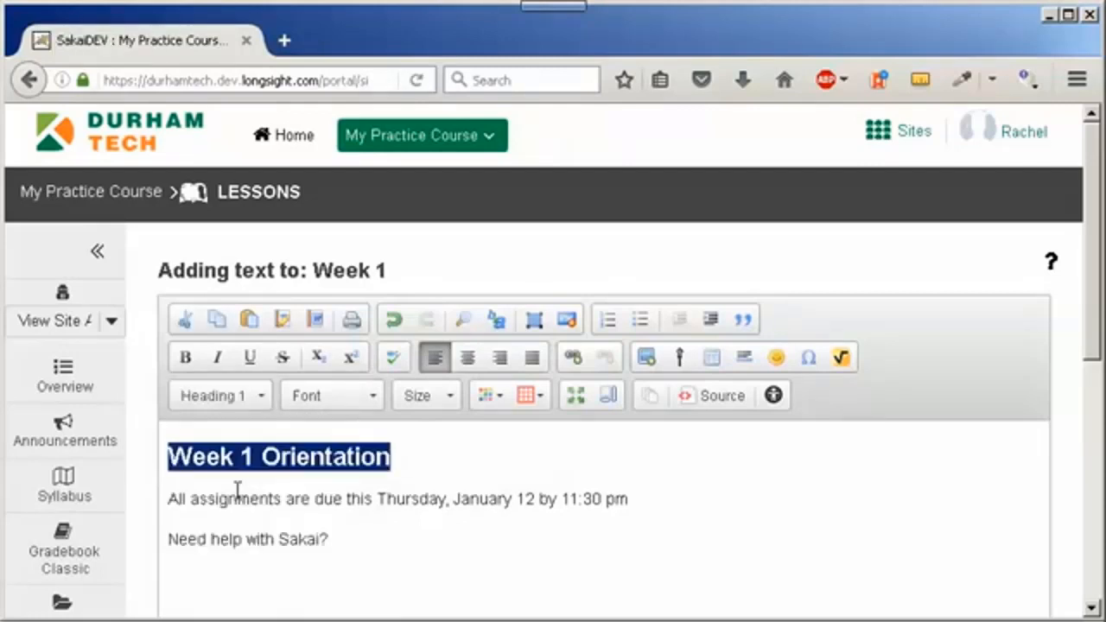
left_click(494, 397)
left_click(593, 488)
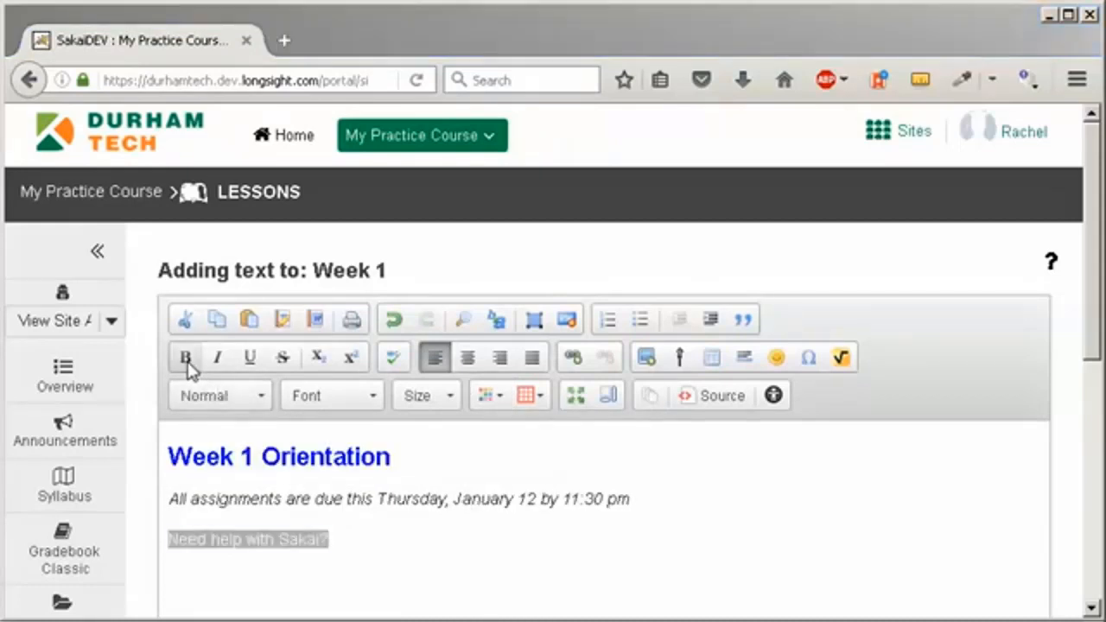
Make the "Need help with Sakai?" line bold and save the Week 1 text
left_click(187, 358)
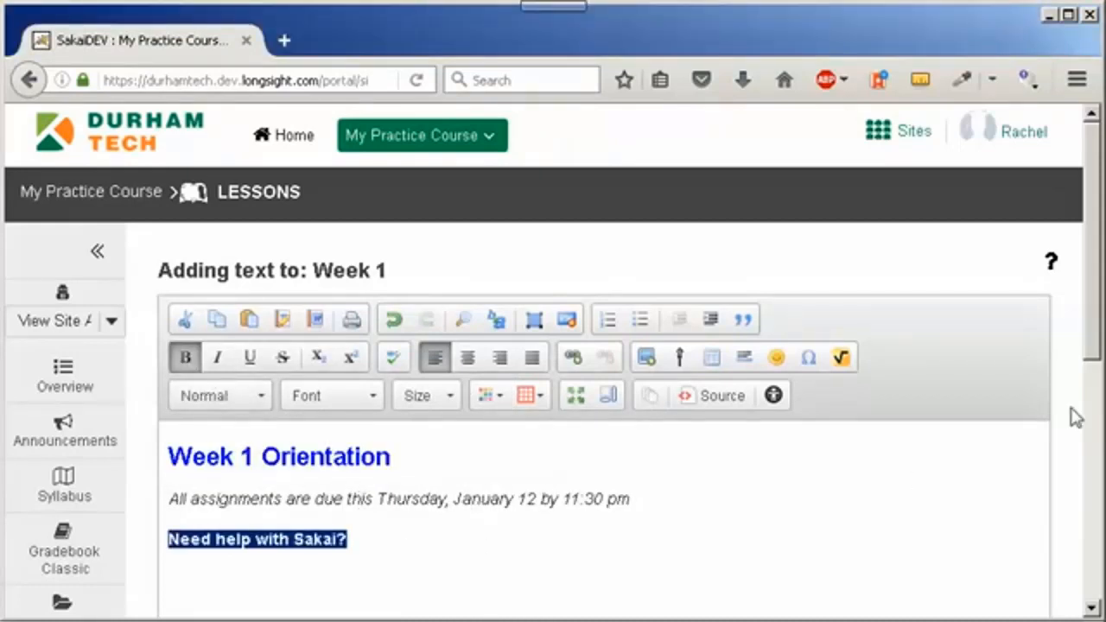
left_click_drag(1095, 339, 1095, 440)
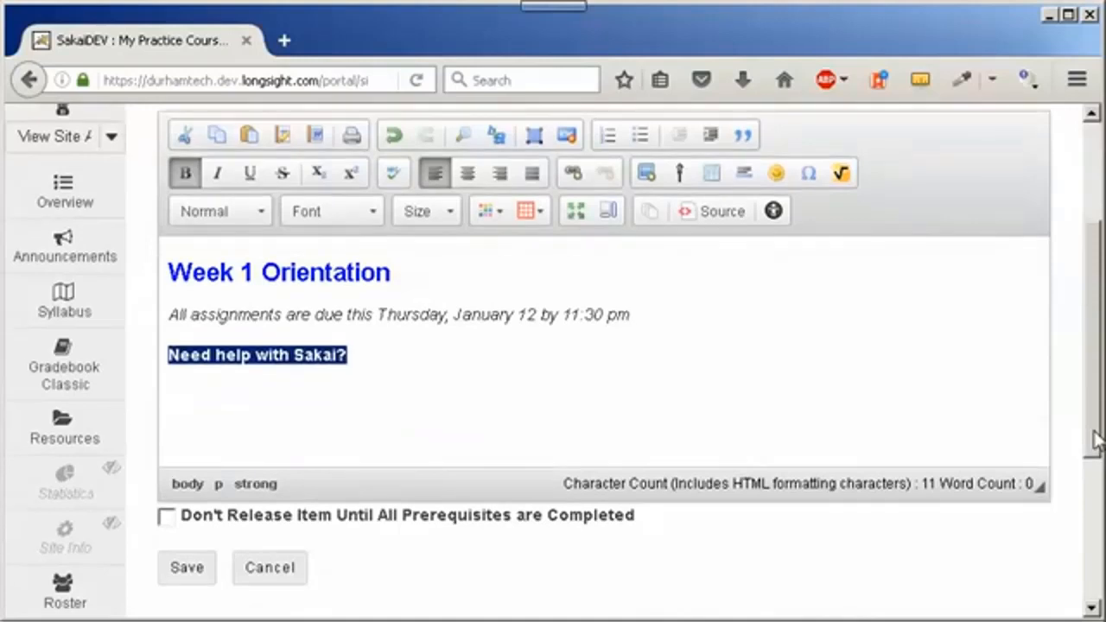
left_click(187, 569)
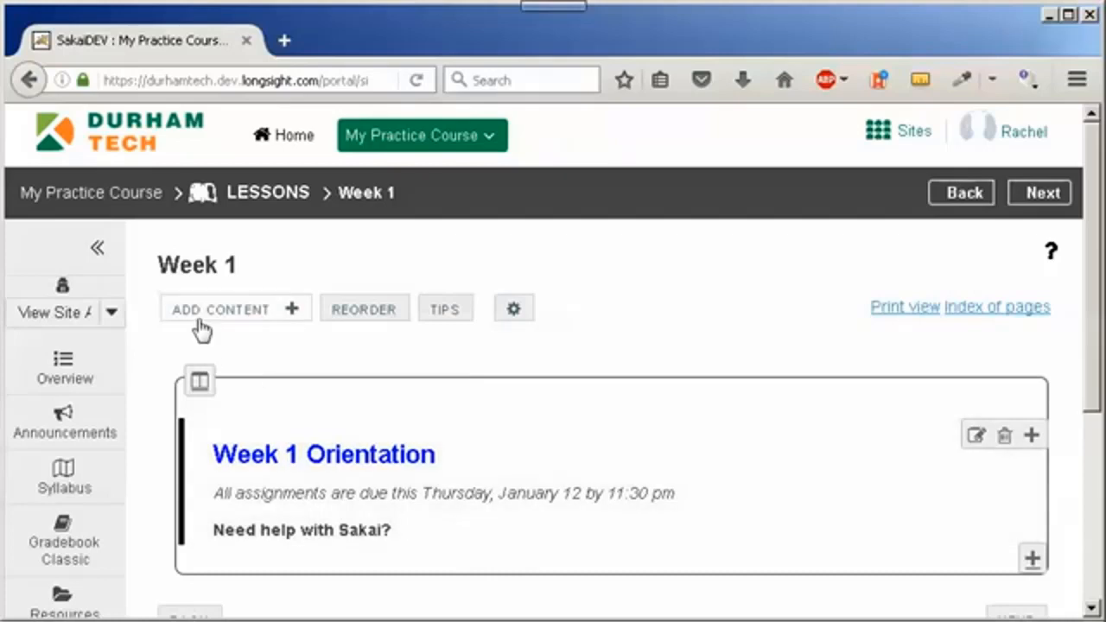
left_click(204, 323)
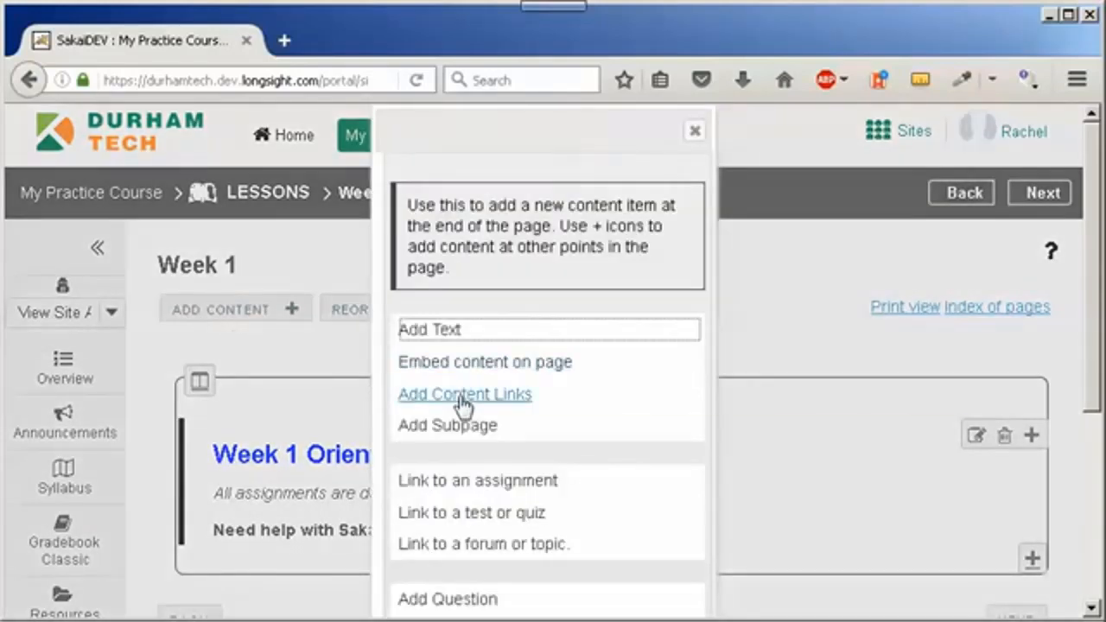
left_click(460, 398)
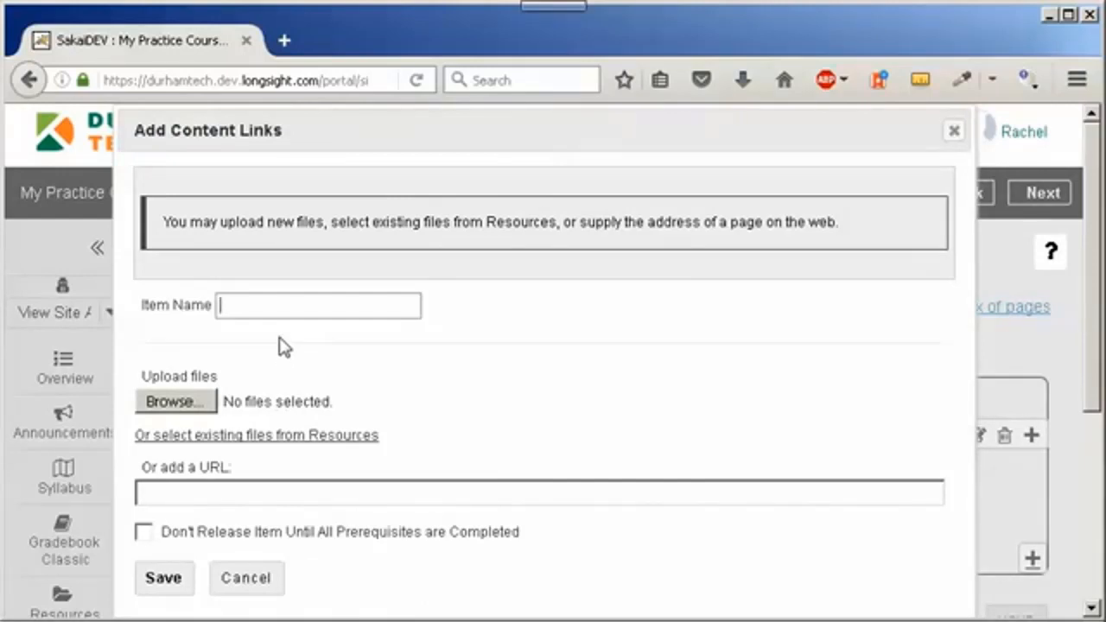
type("S")
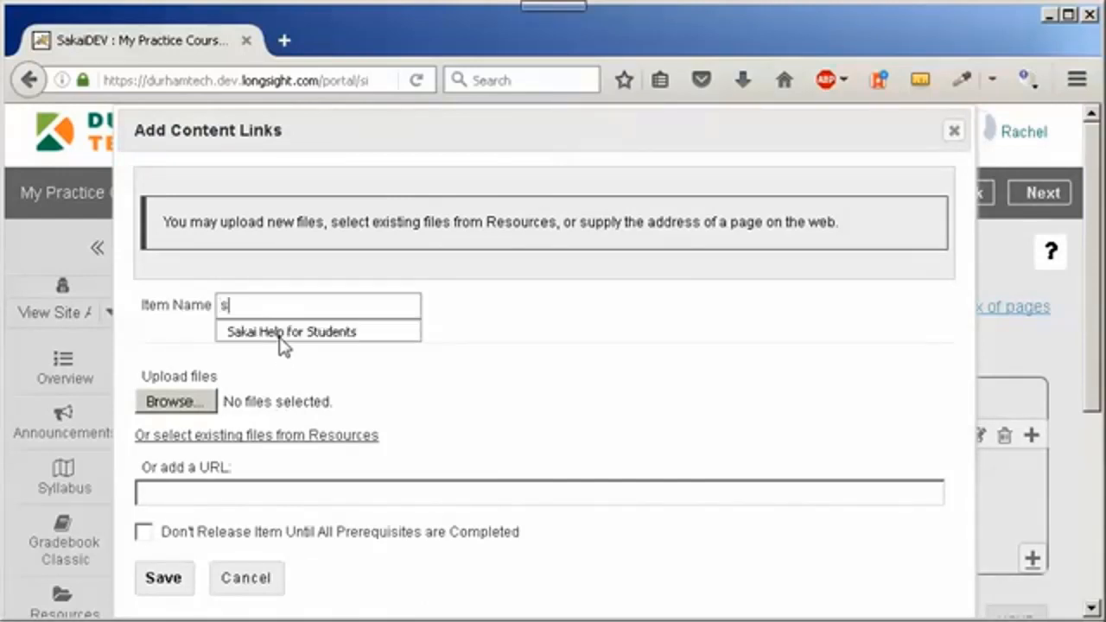
left_click(285, 334)
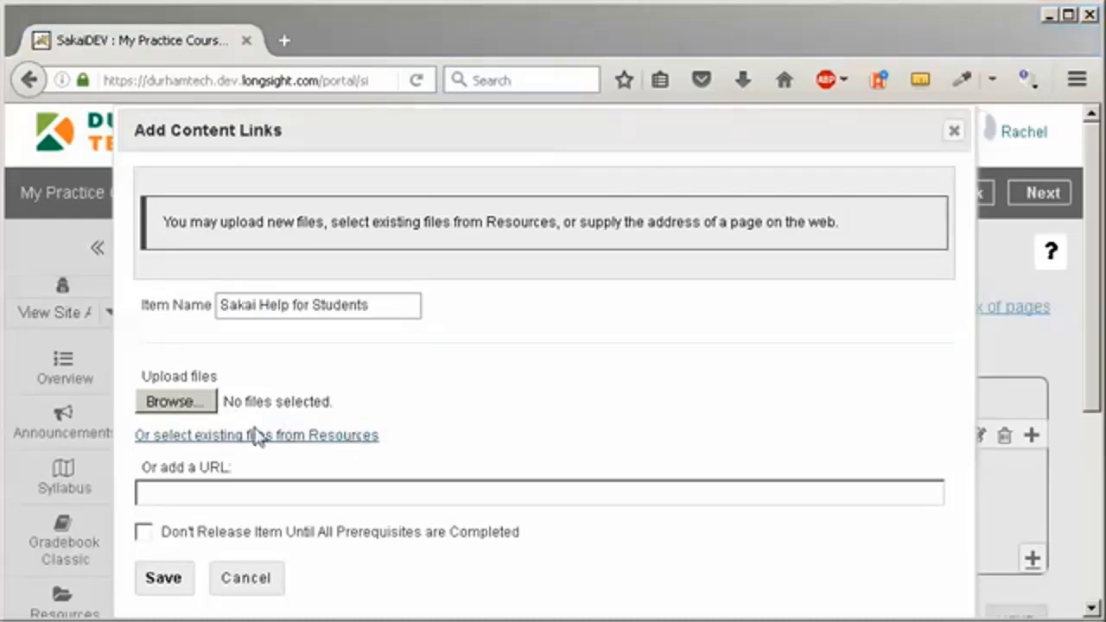
left_click(197, 489)
right_click(196, 491)
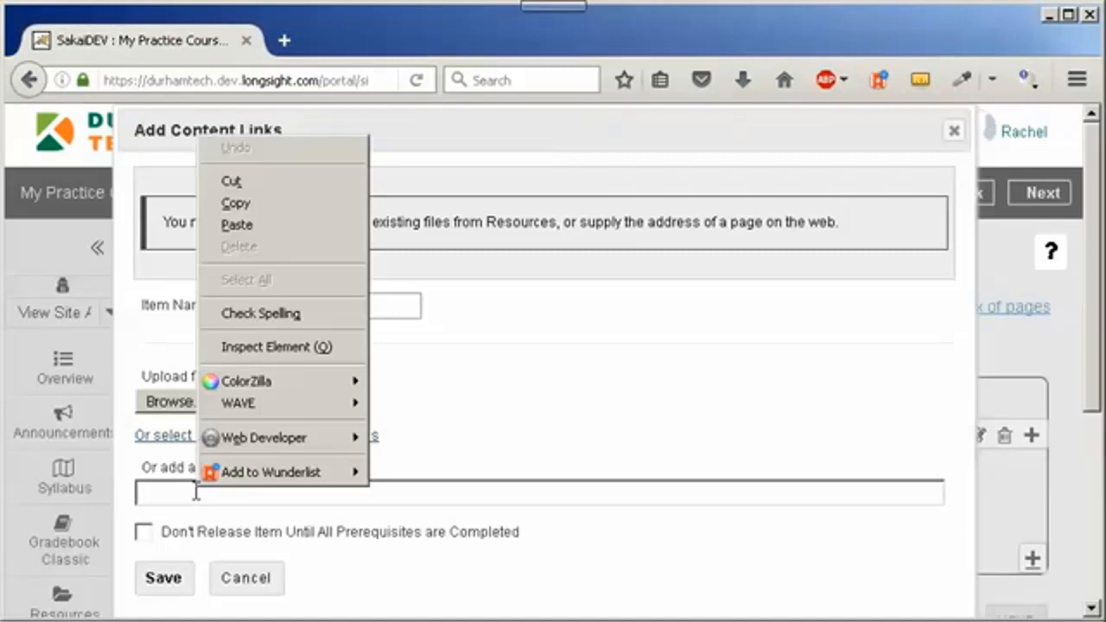
left_click(266, 228)
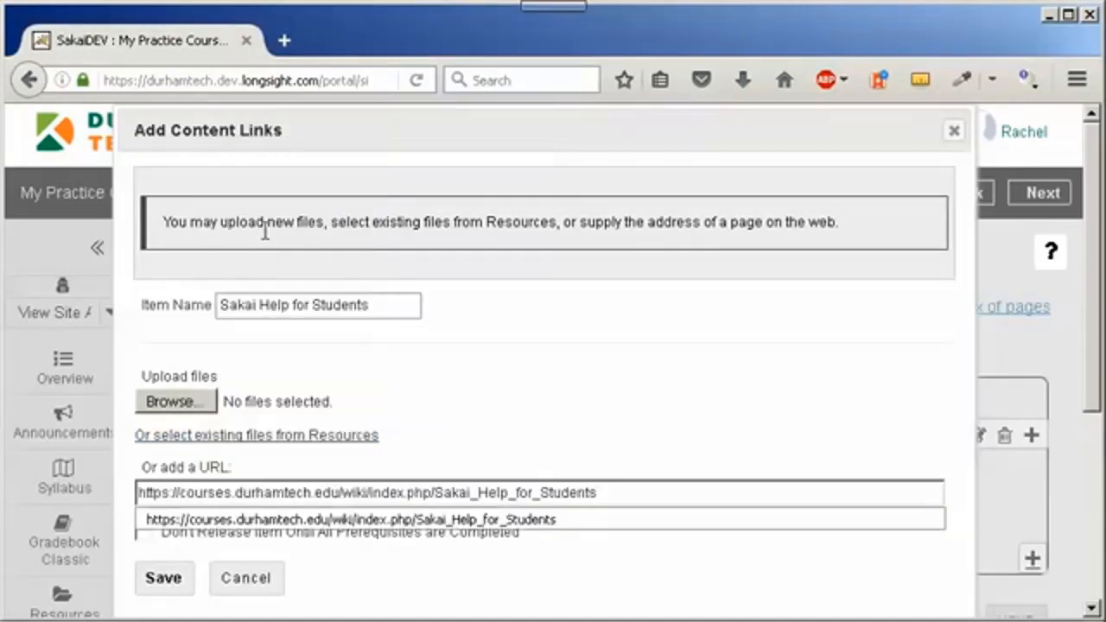
left_click(163, 584)
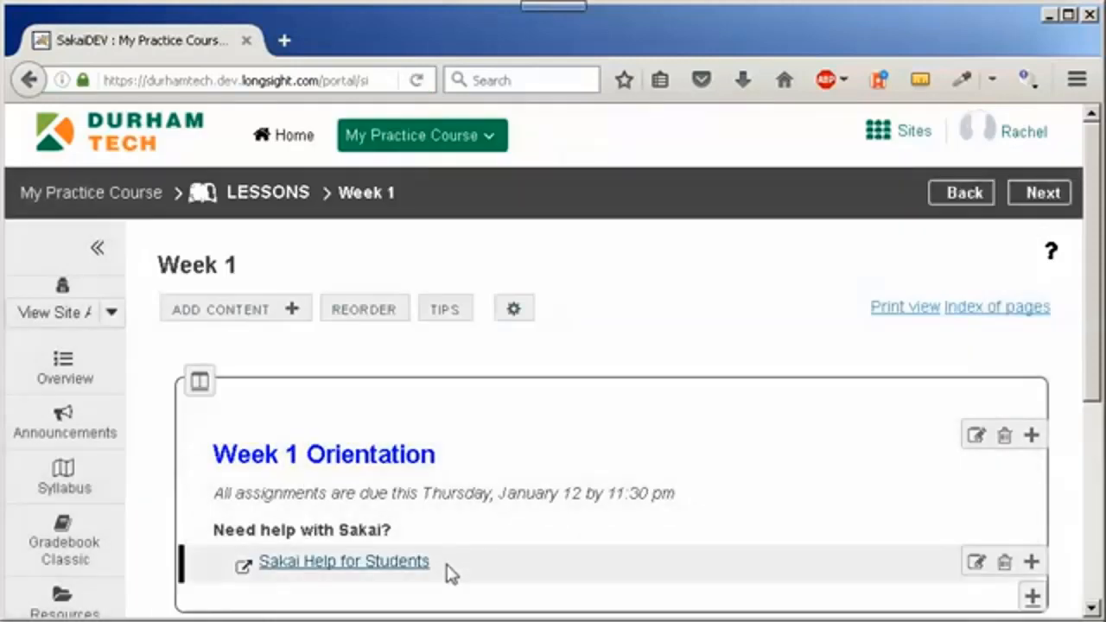
Add a link description inviting those new to Sakai or needing a refresher to review the Sakai Help for Students videos and step-by-step instructions
left_click_drag(447, 562, 257, 566)
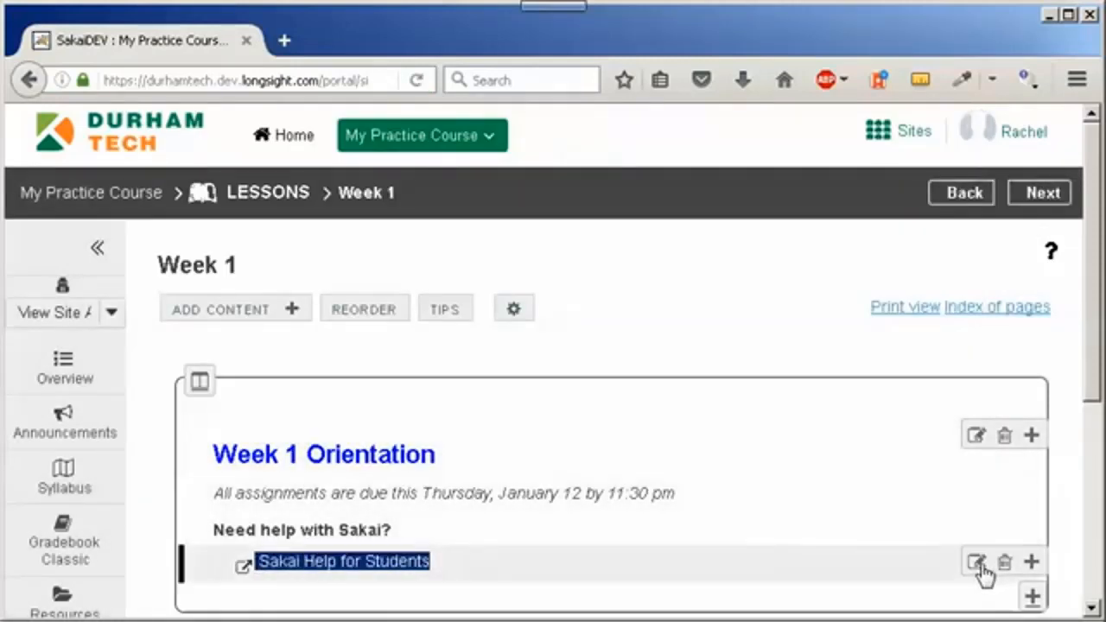
left_click(977, 563)
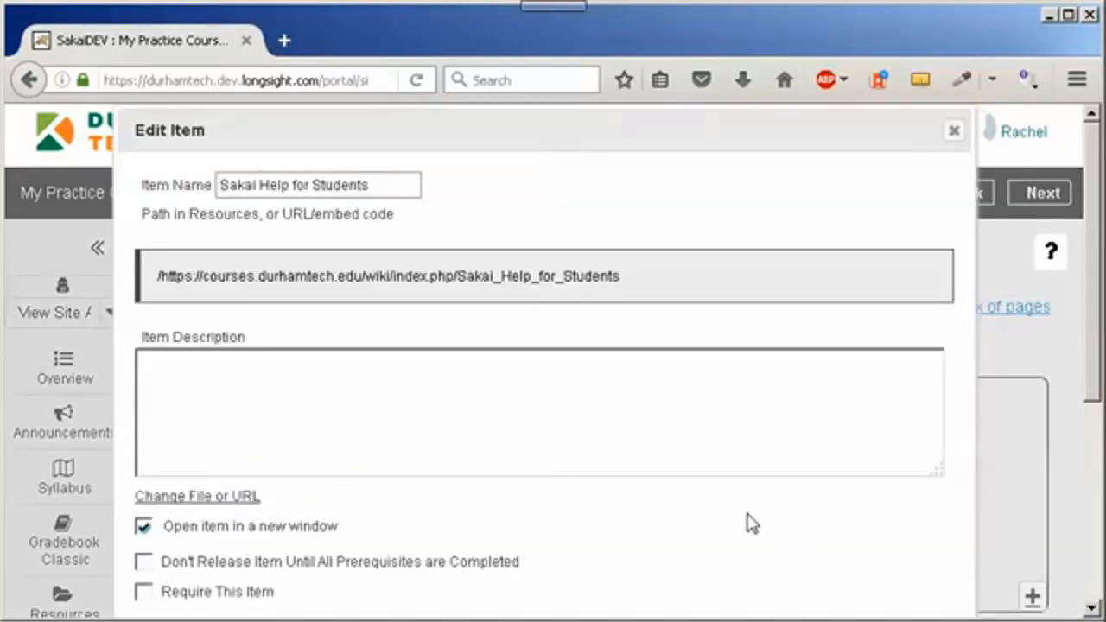
left_click(172, 401)
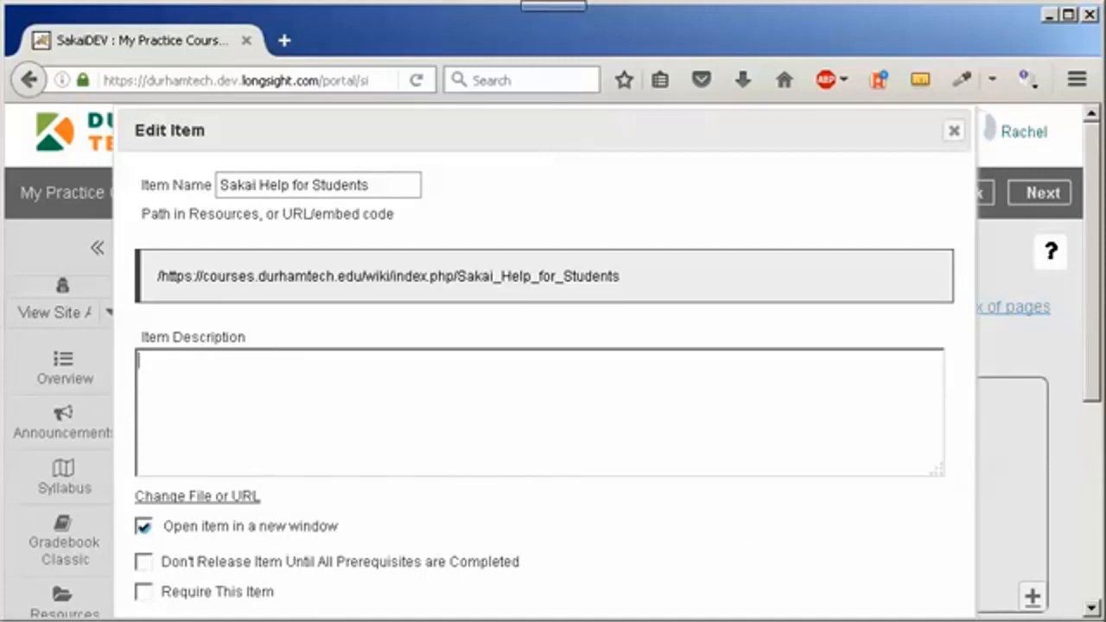
type("If you are new to Sakai, or need a refresher, click on the link above to review the Sakai Help for Students videos and step-by-step instructions.")
scroll(314, 390, "down", 3)
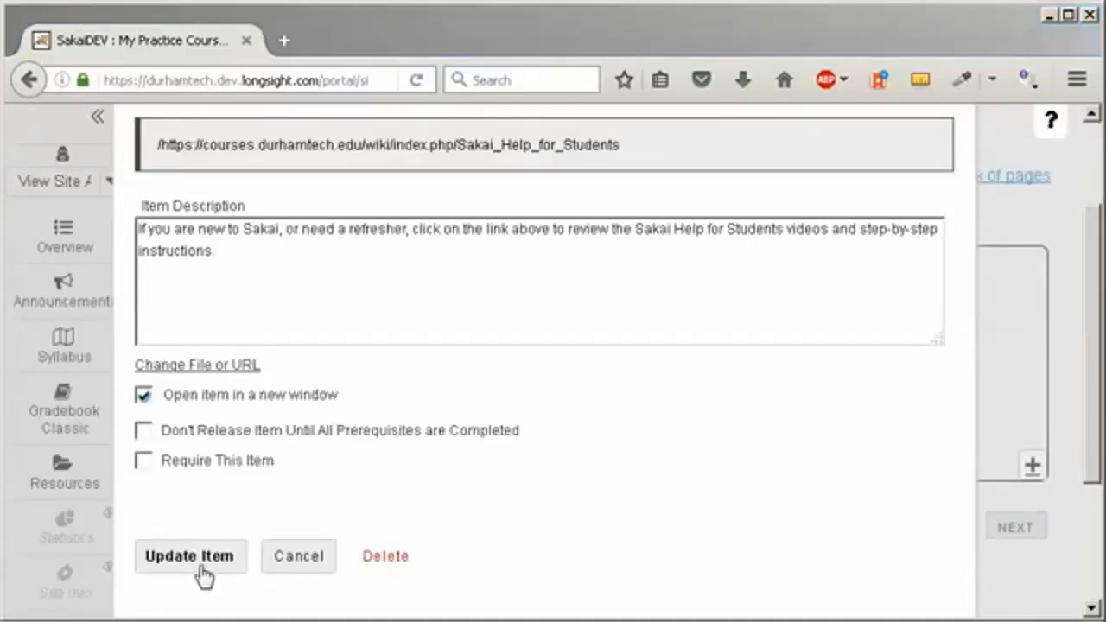
left_click(192, 557)
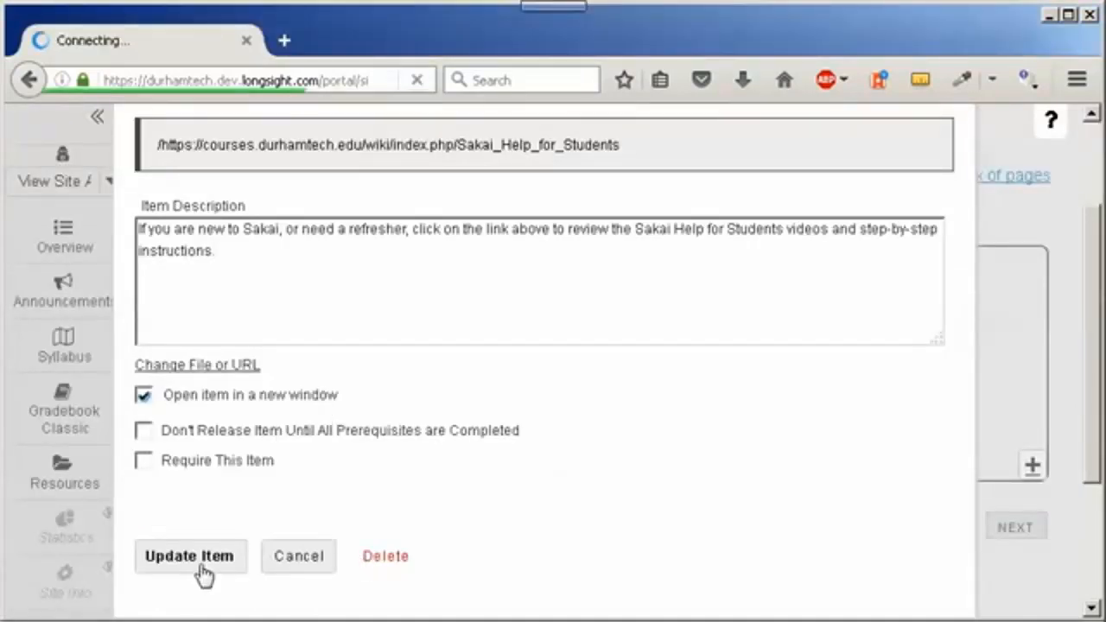
scroll(650, 432, "down", 3)
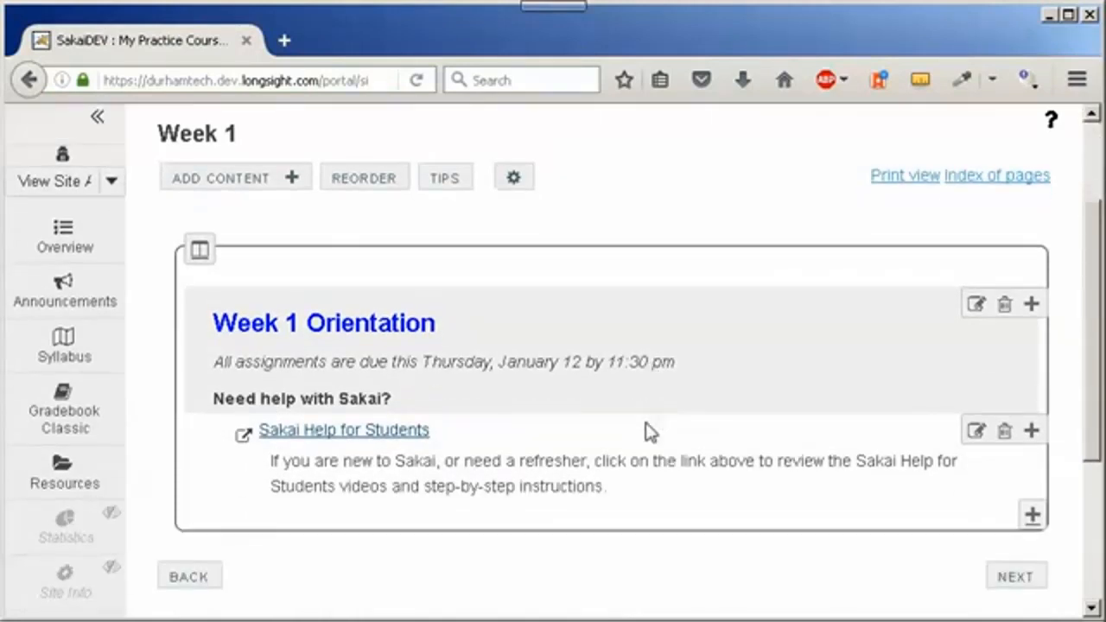
Check the description, open the Sakai Help for Students link to test it, and return to the Week 1 page
left_click_drag(649, 501, 266, 466)
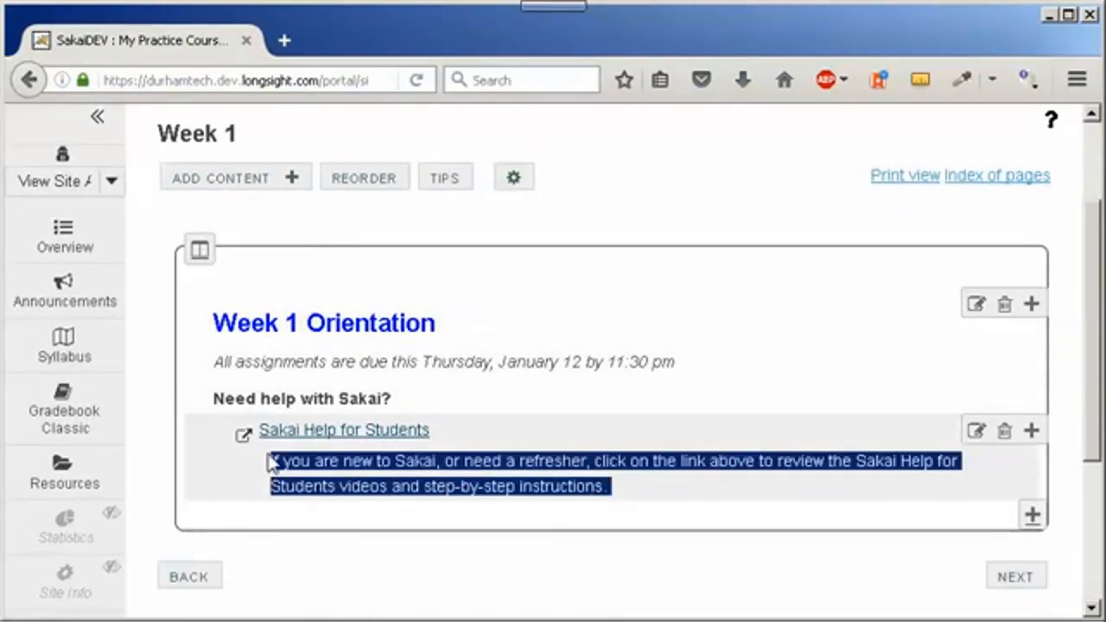
left_click(345, 432)
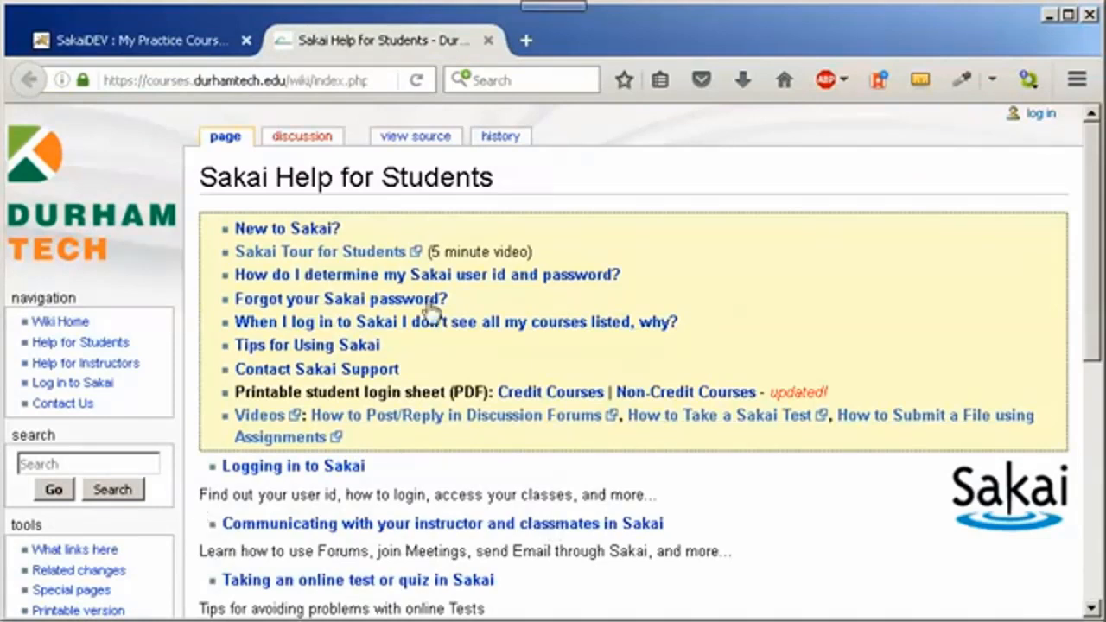
left_click(488, 40)
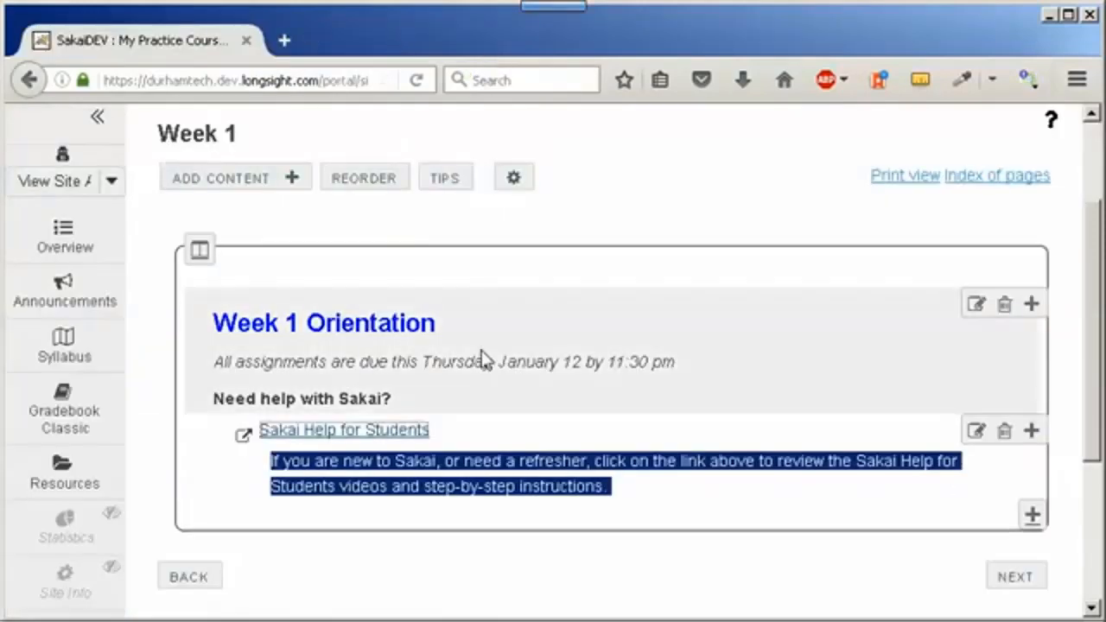
left_click(499, 425)
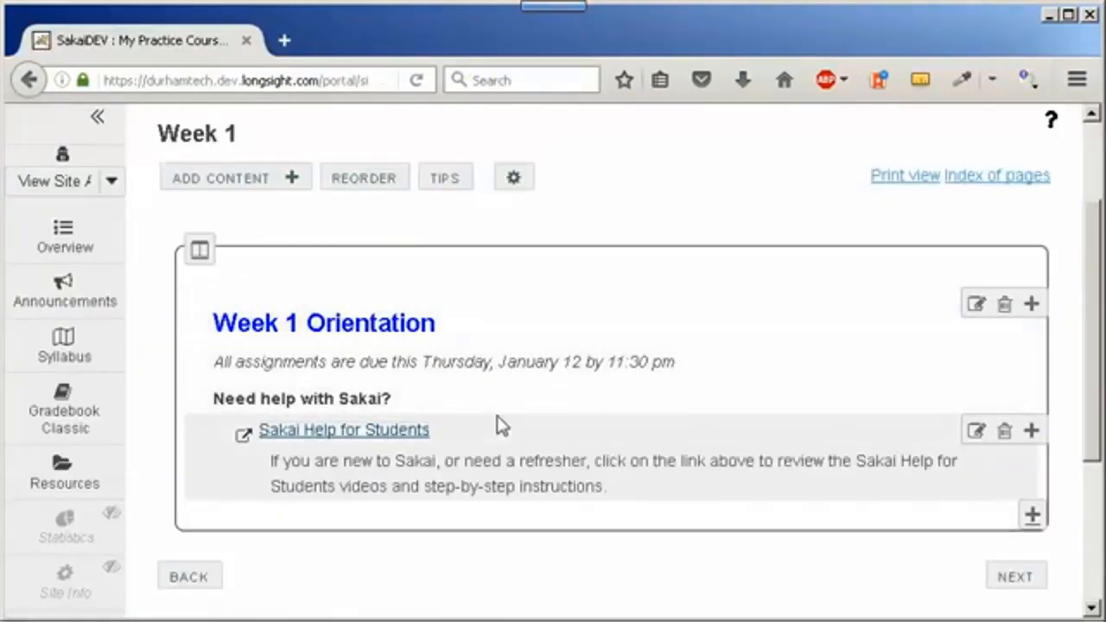
Return to the main Lessons page and create a subpage titled "Week 2"
scroll(499, 425, "up", 3)
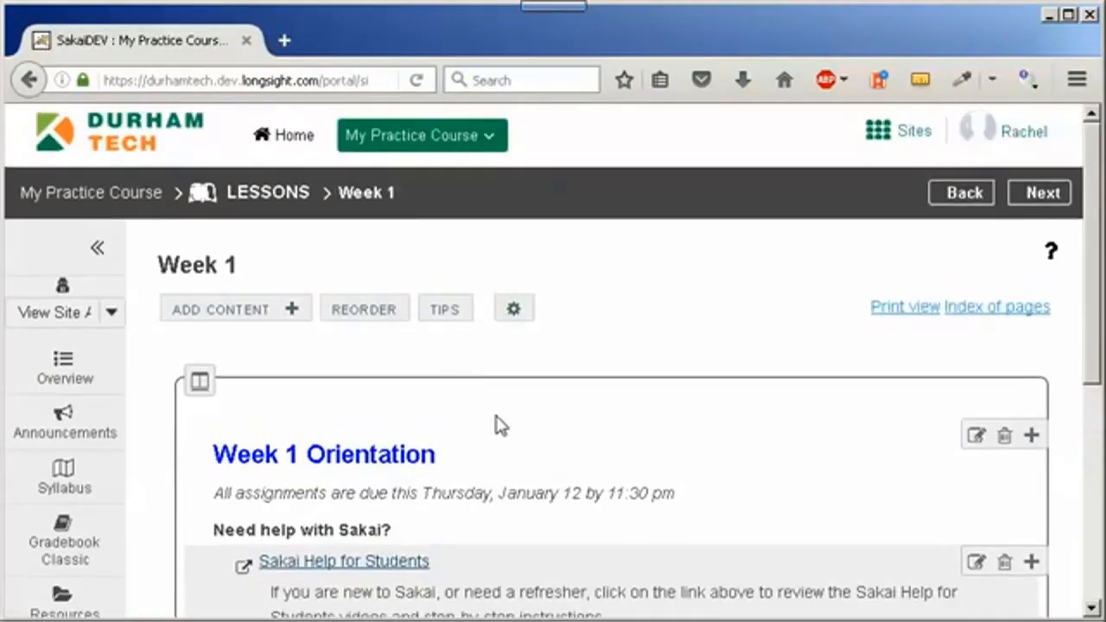
left_click(264, 196)
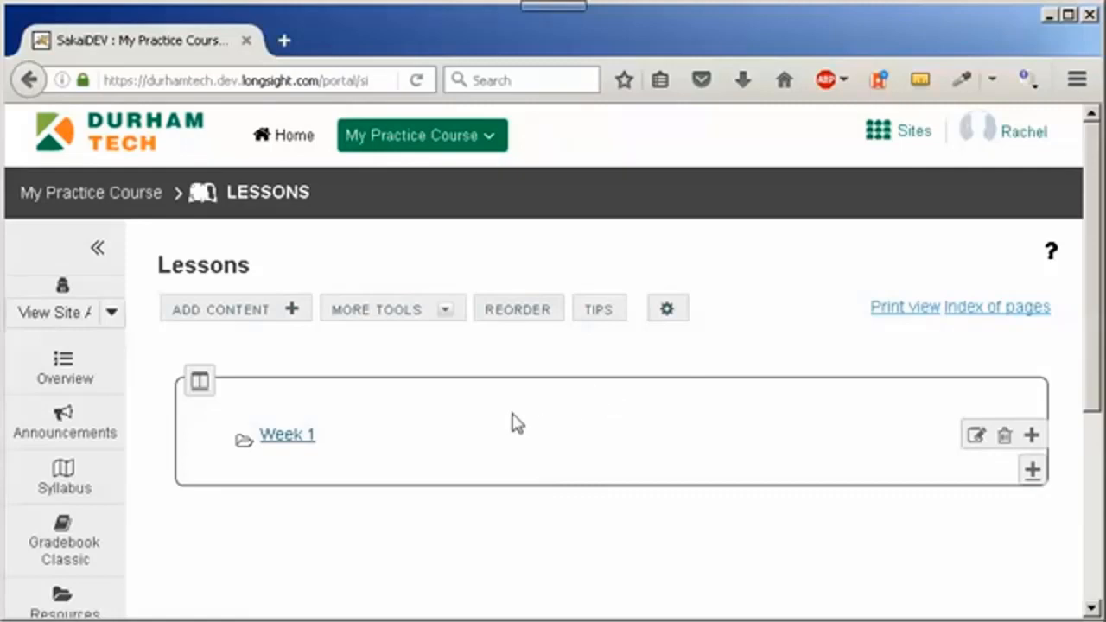
left_click(229, 313)
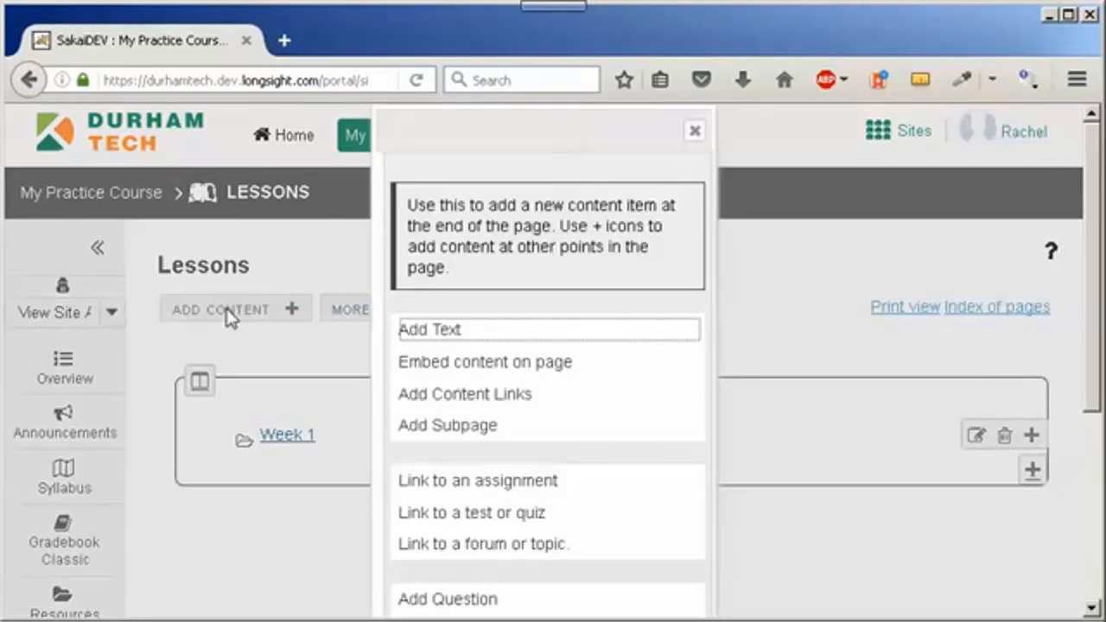
left_click(438, 426)
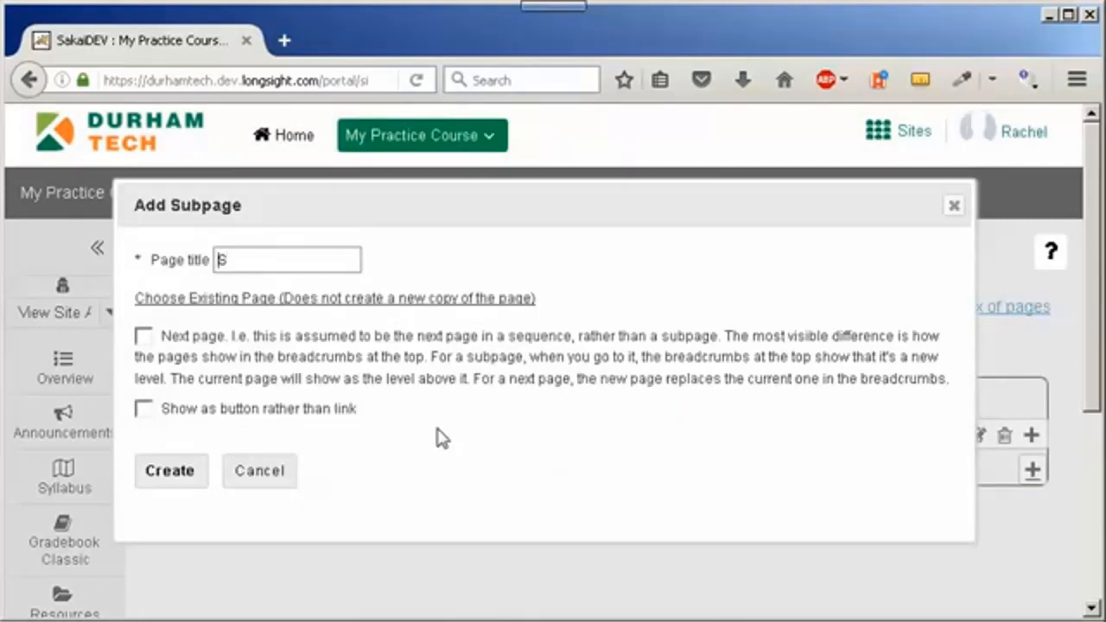
type("Week 2")
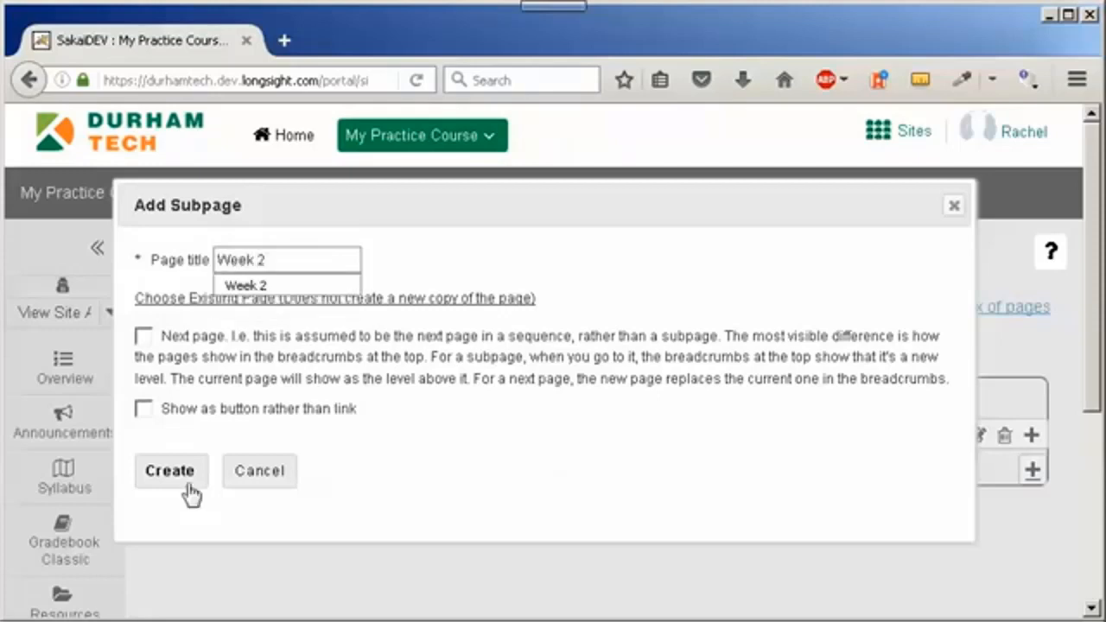
left_click(173, 482)
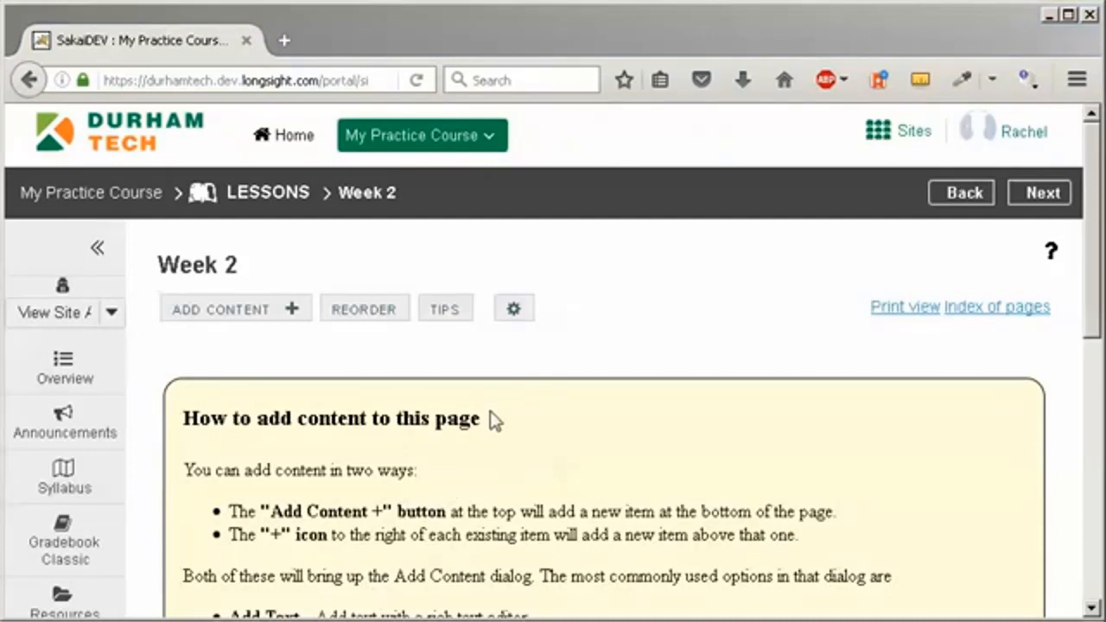
left_click_drag(484, 421, 187, 432)
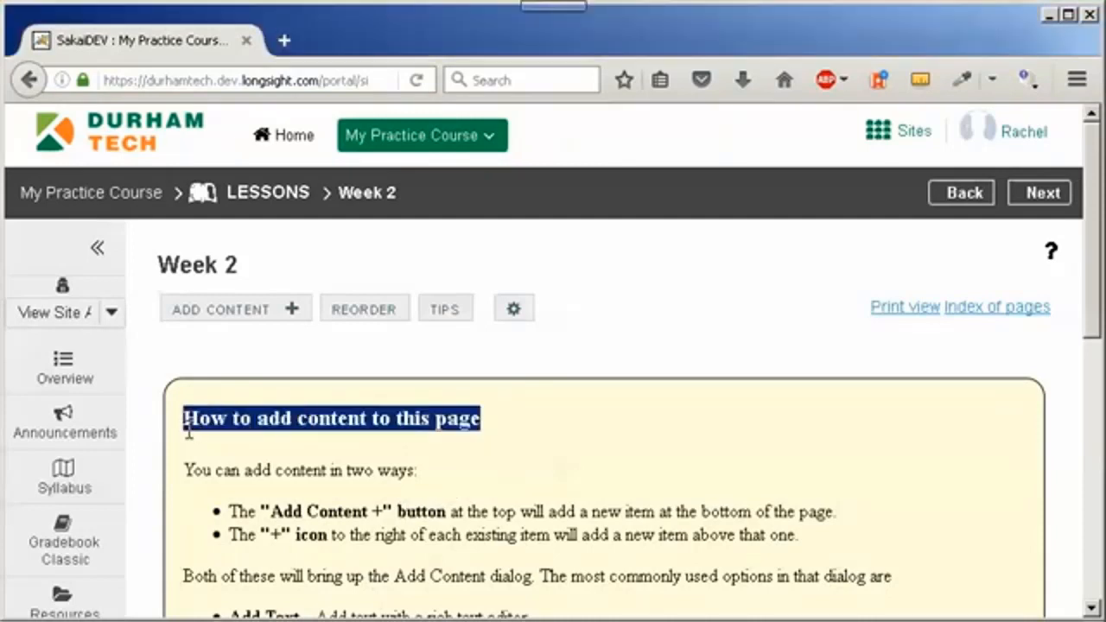
left_click(336, 455)
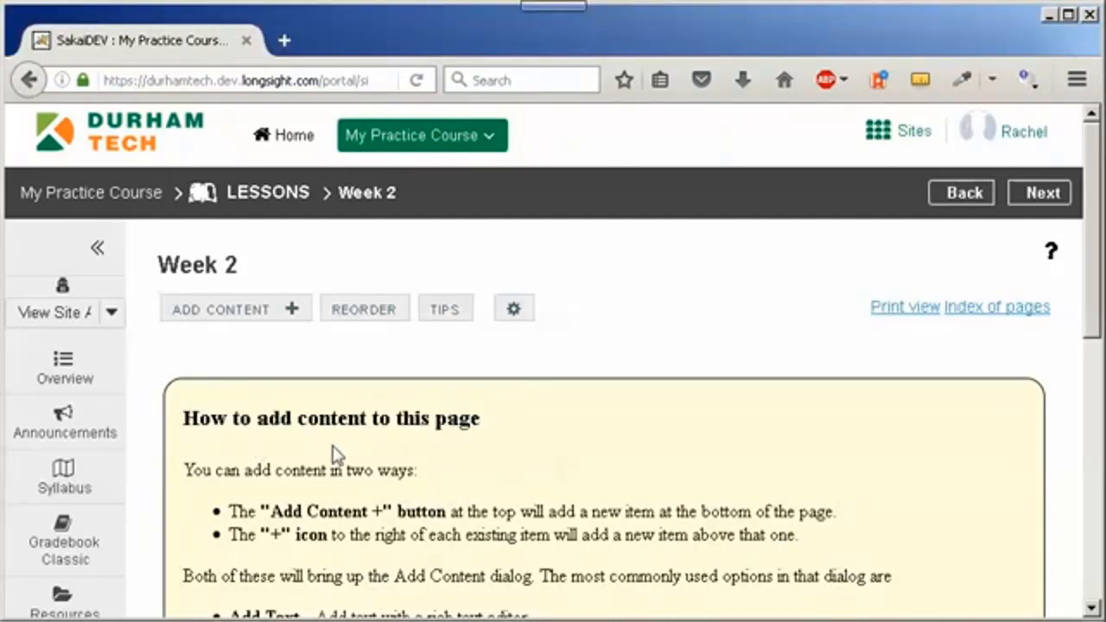
Add formatted text to Week 2: "Week 2 Computers", "All assignments are due this Thursday, January 19 by 11:30 pm" and "Textbook Reading: "Computers" Chapter 1"
left_click(205, 314)
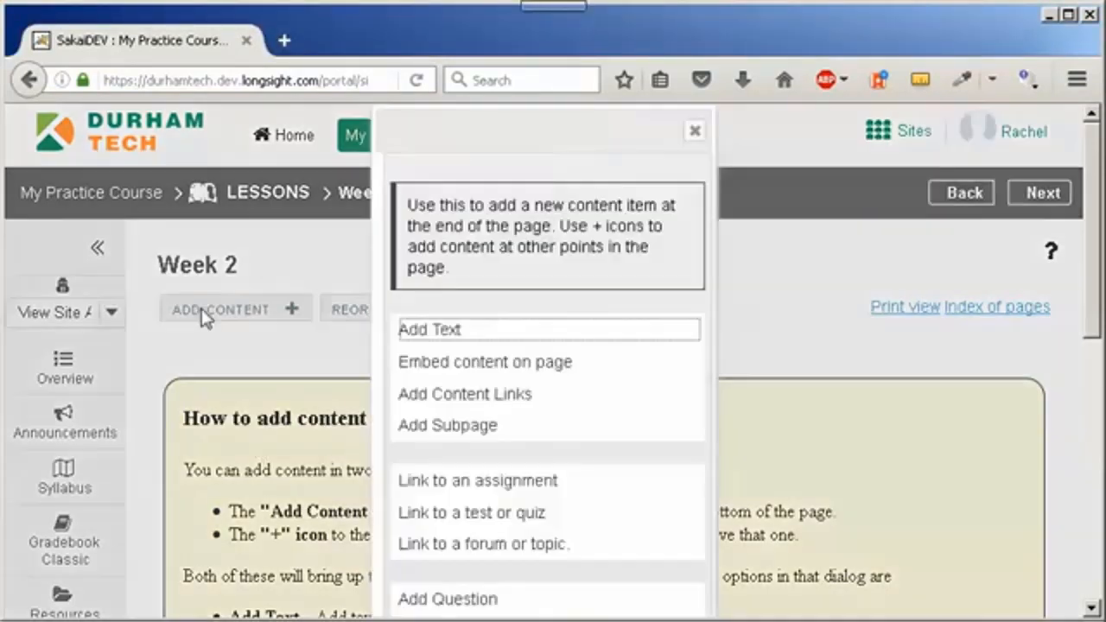
left_click(429, 332)
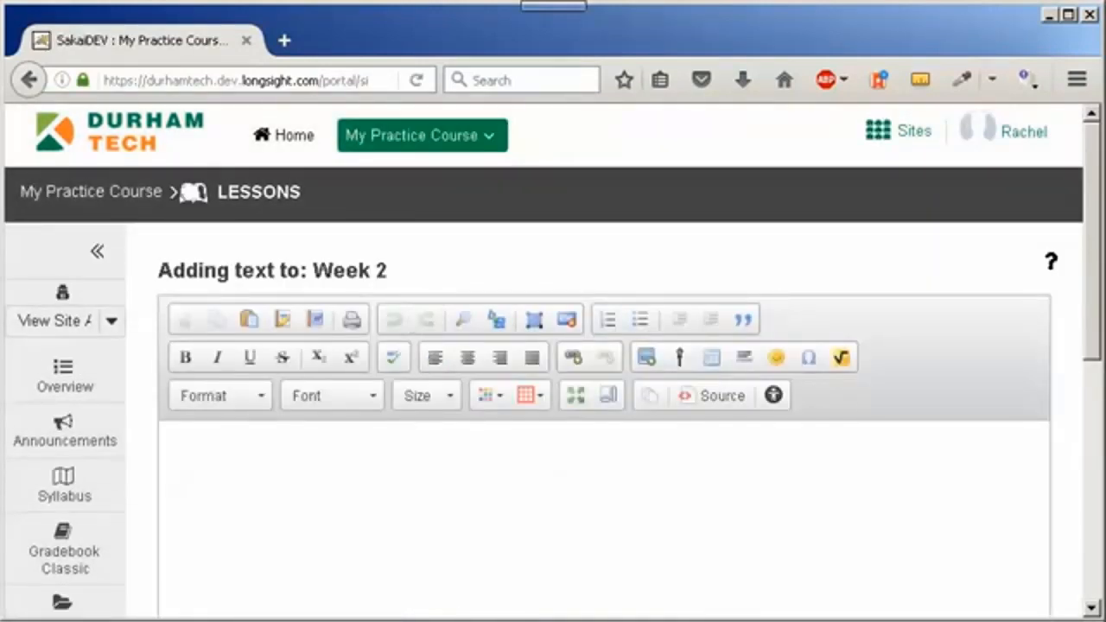
type("Week 2  Computers All assignments are due this Thursday, January 19 by 11:30 pm Textbook Reading: \"Computers\" Chapter 1")
left_click(424, 466)
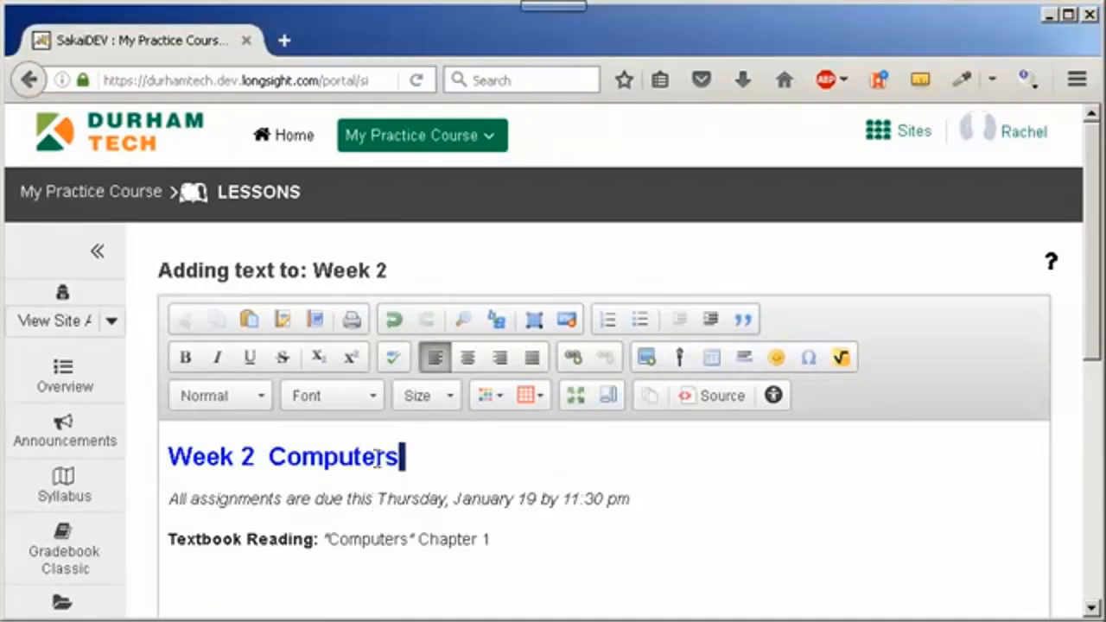
double_click(377, 461)
left_click_drag(629, 499, 404, 523)
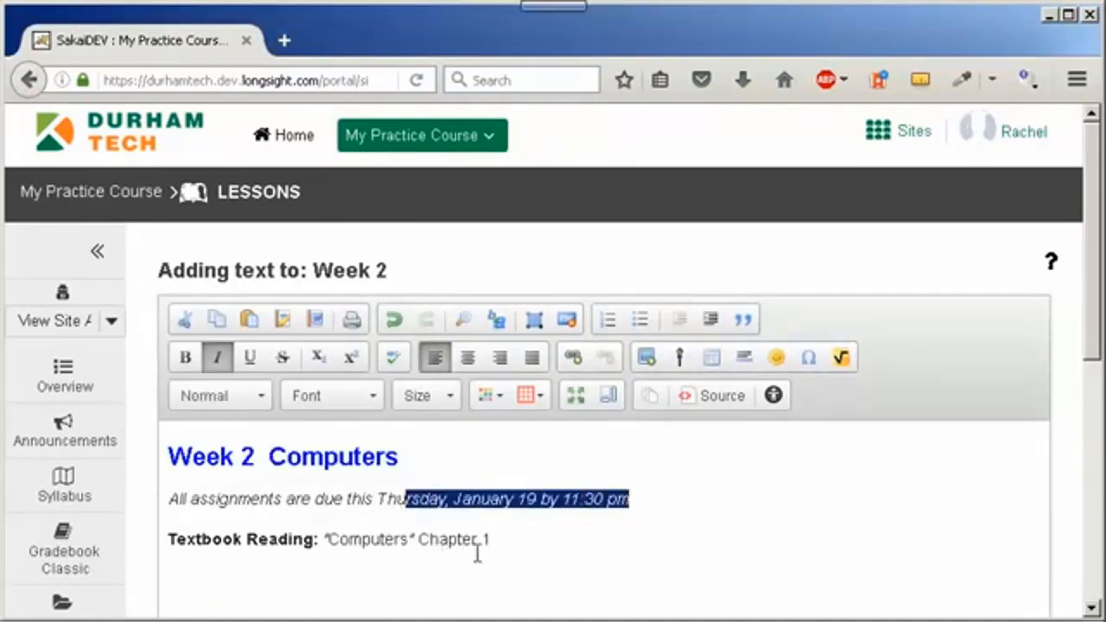
left_click_drag(506, 541, 316, 543)
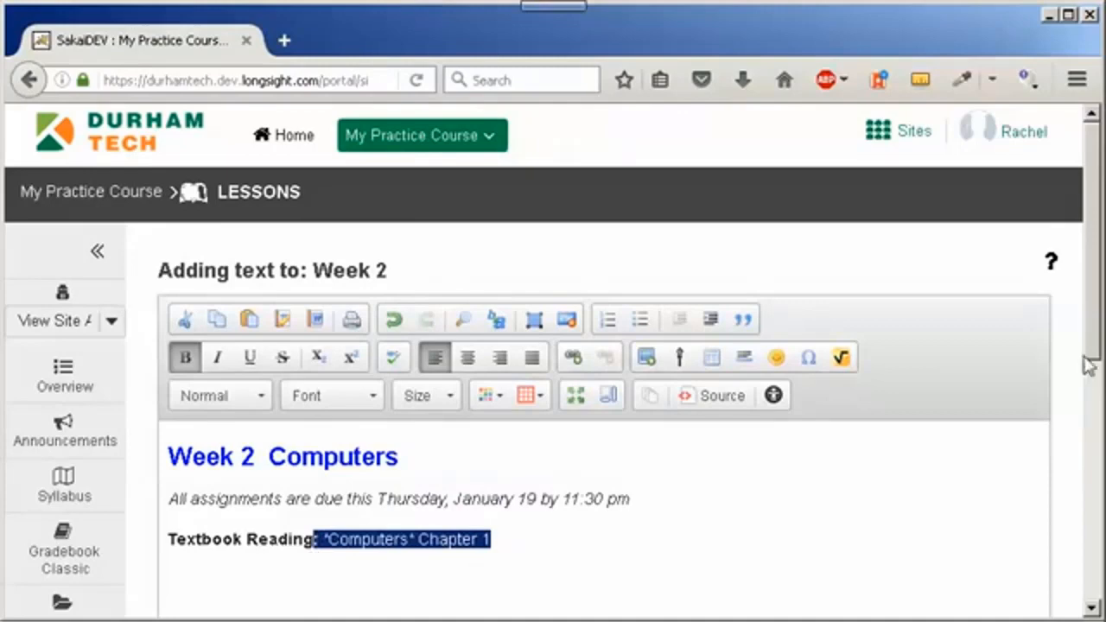
left_click_drag(1088, 365, 1085, 424)
left_click(207, 610)
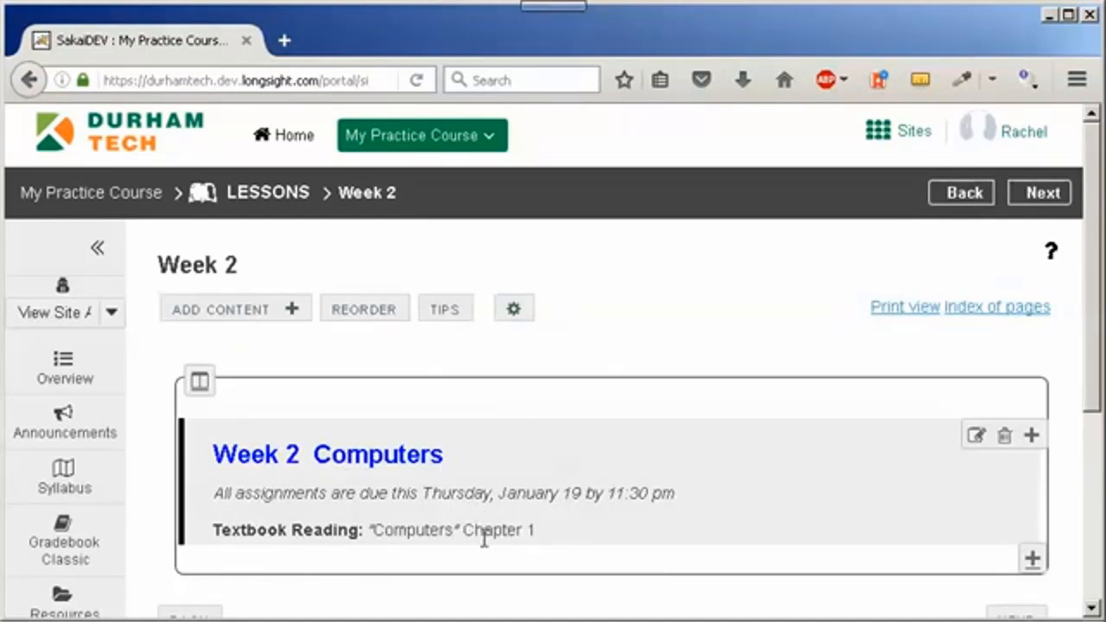
Start a content link on the Week 2 page with the item name "Chapter 1: Intro to Compouters"
left_click(246, 316)
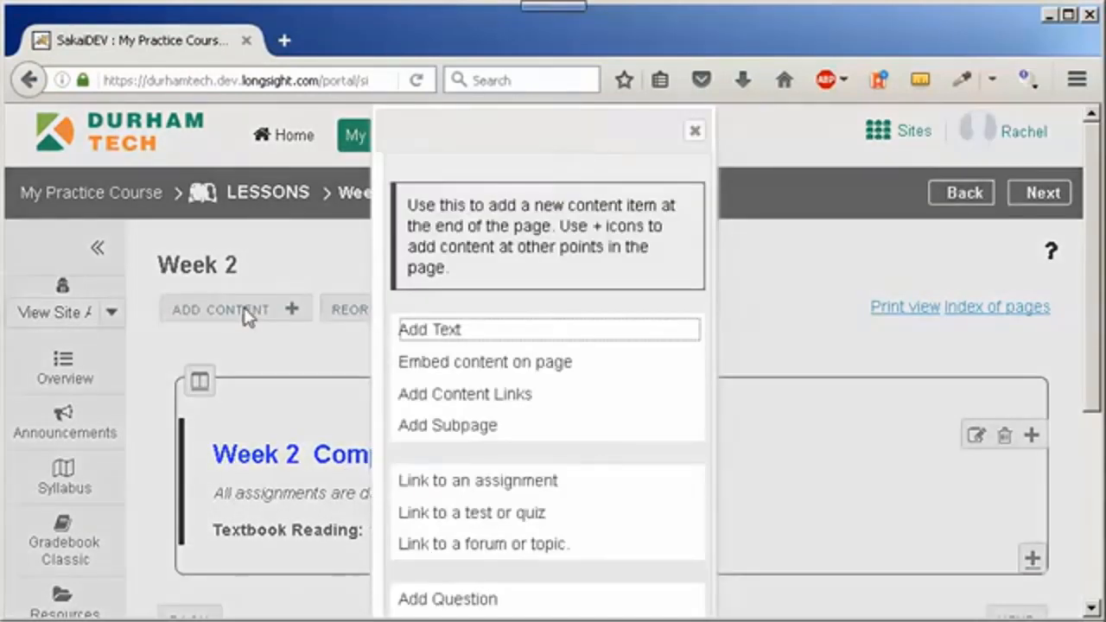
left_click(455, 397)
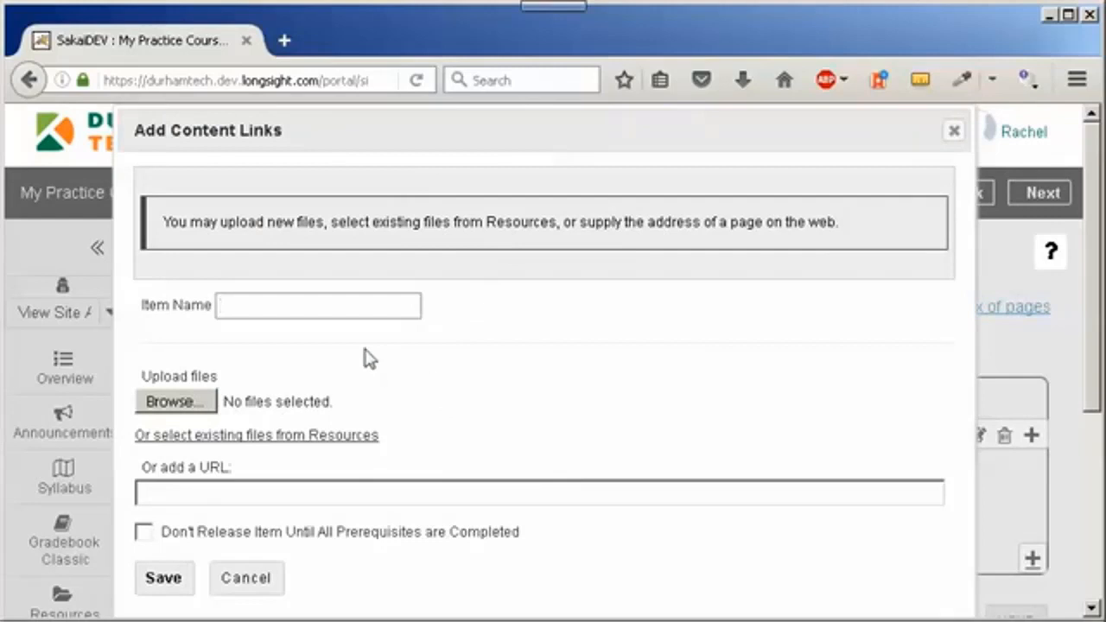
left_click(277, 305)
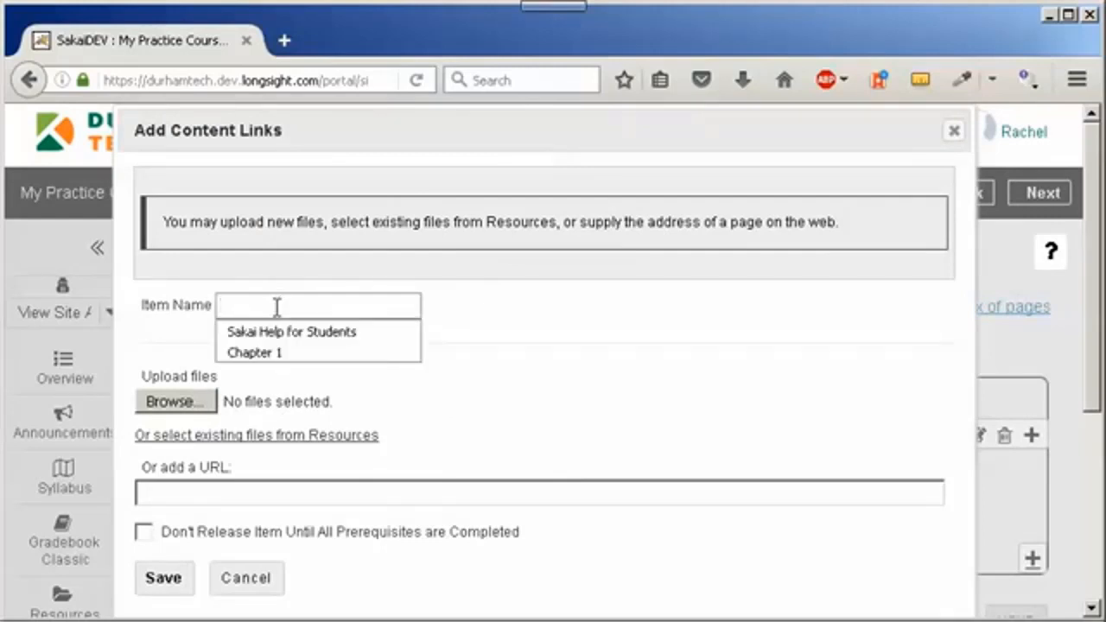
type("Ch")
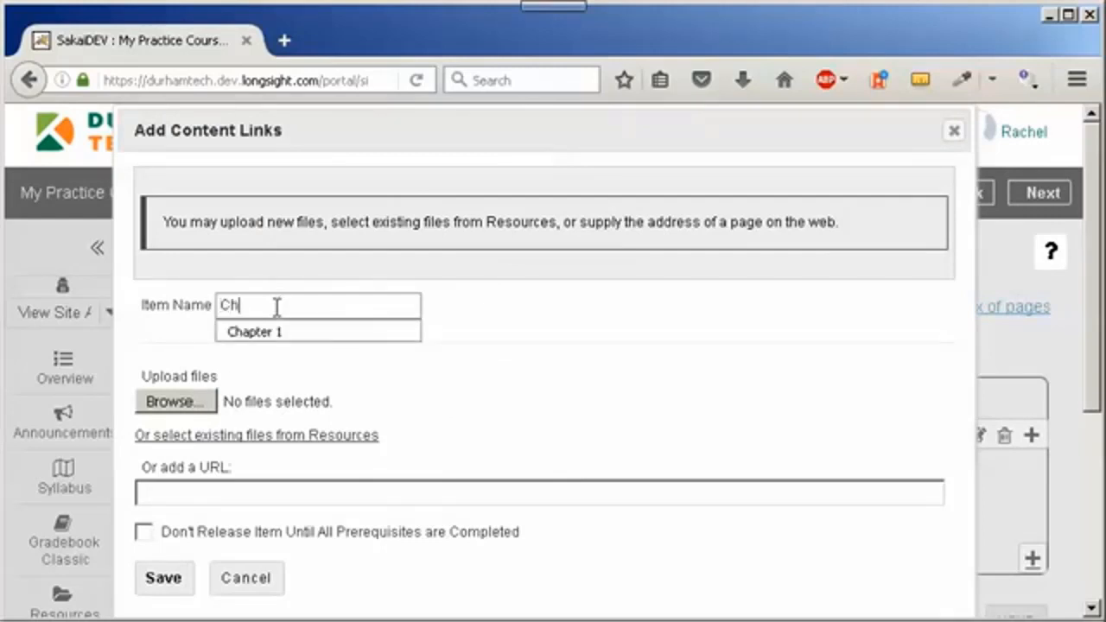
type("apter 1: ")
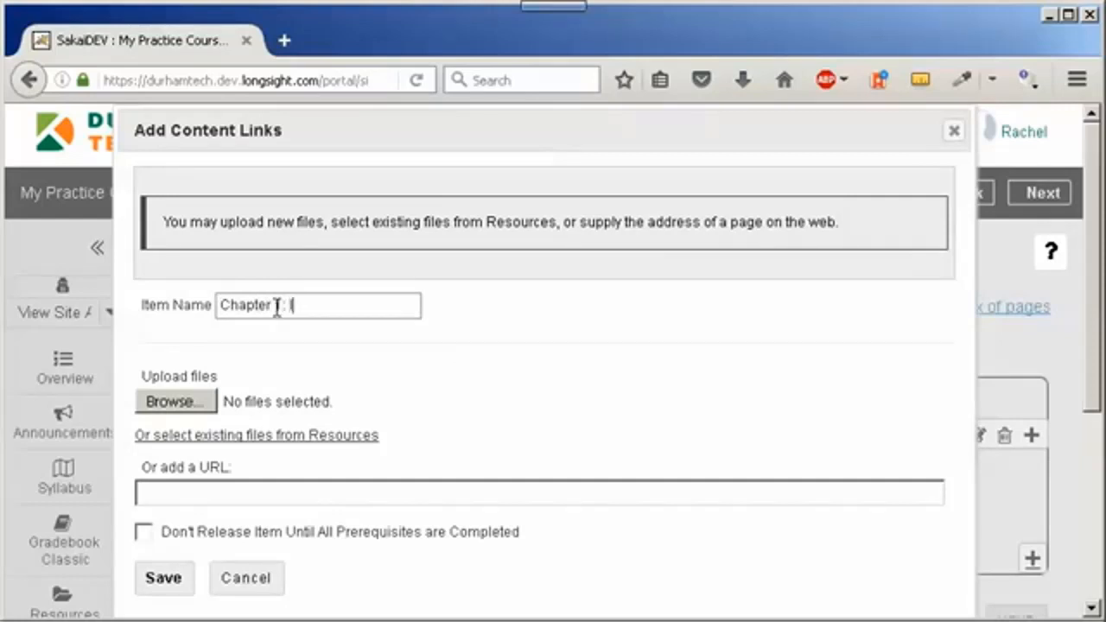
type("Intro to Compouters")
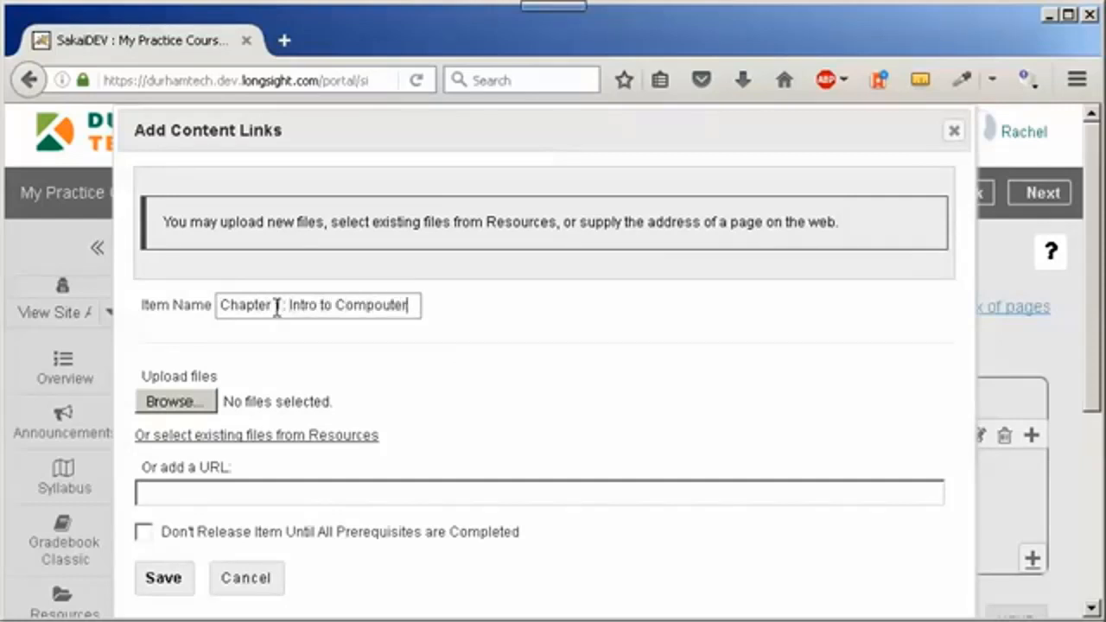
Attach computer-ch1.pdf from the Desktop to the Chapter 1 link and save it to the Week 2 page
left_click(199, 406)
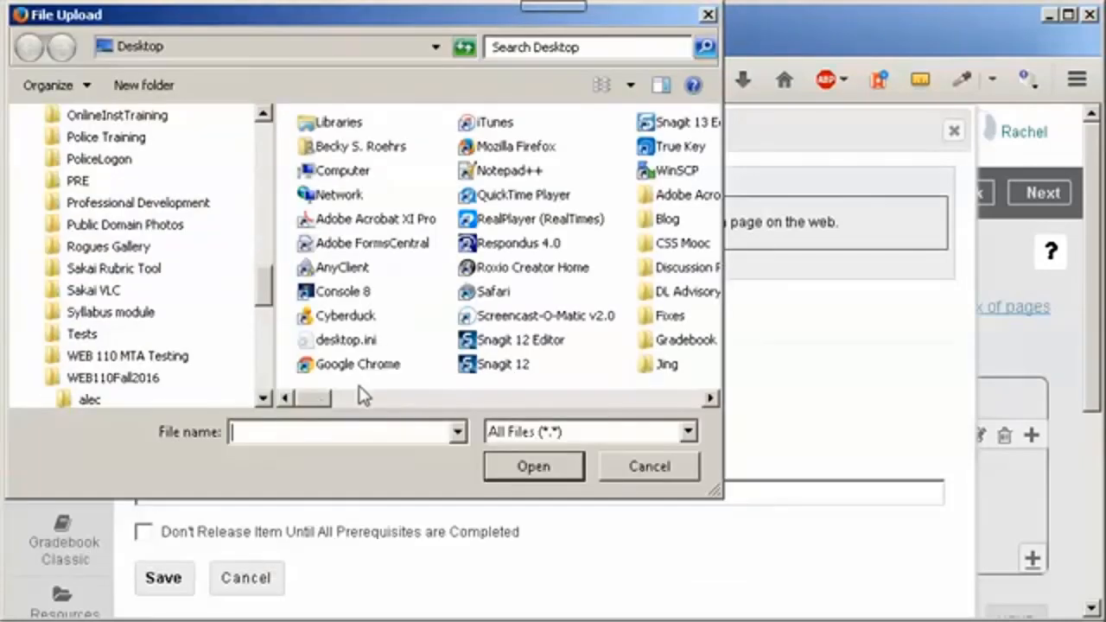
left_click_drag(321, 400, 552, 403)
left_click(335, 196)
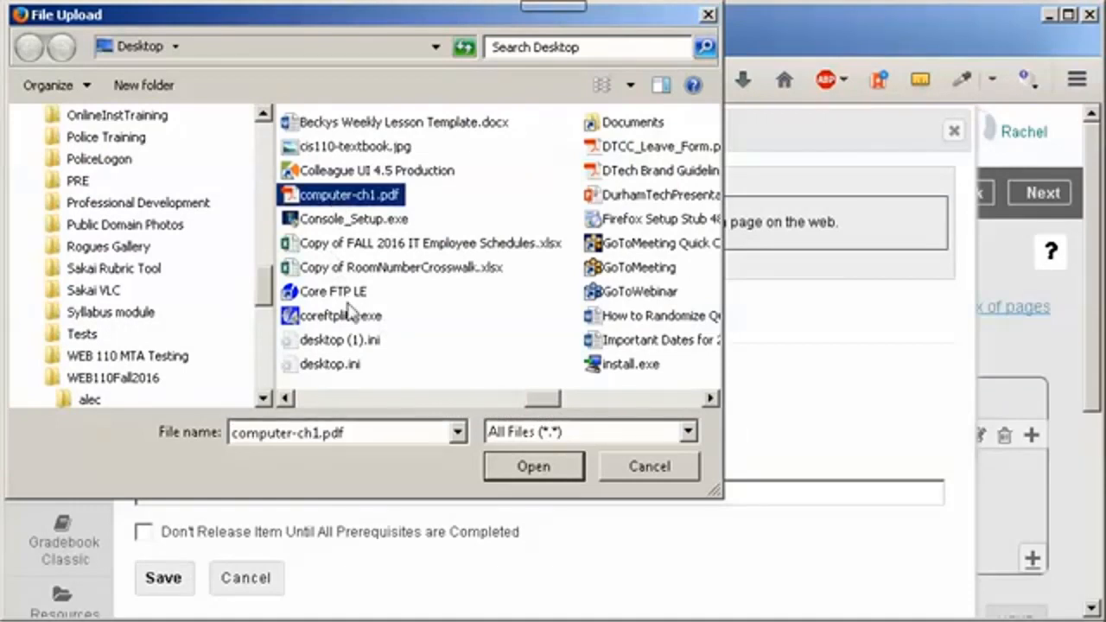
left_click(534, 472)
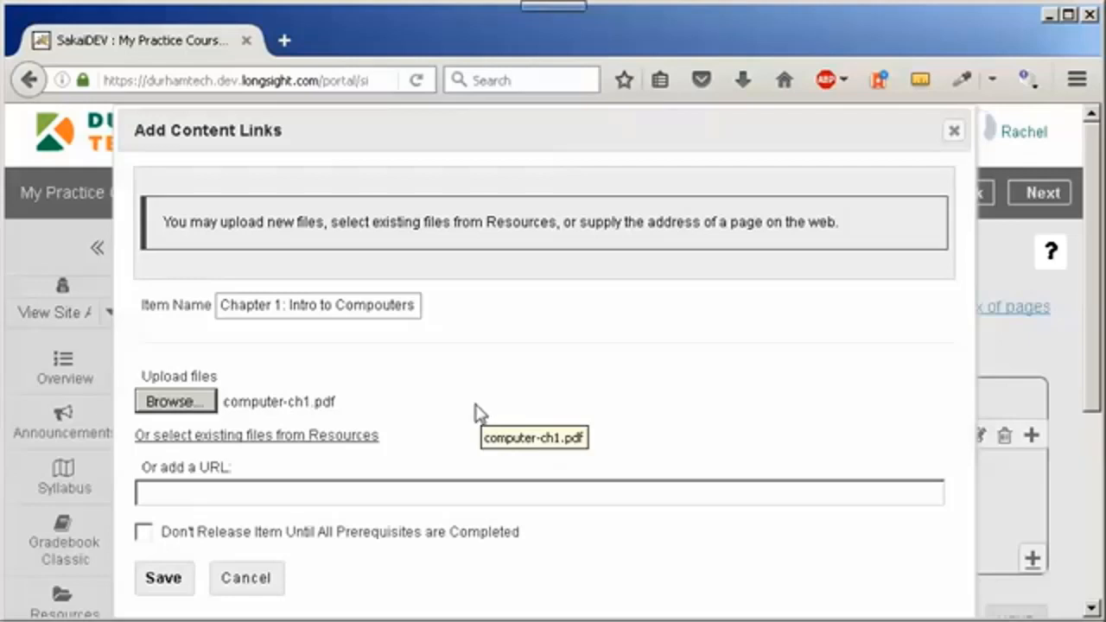
left_click(160, 579)
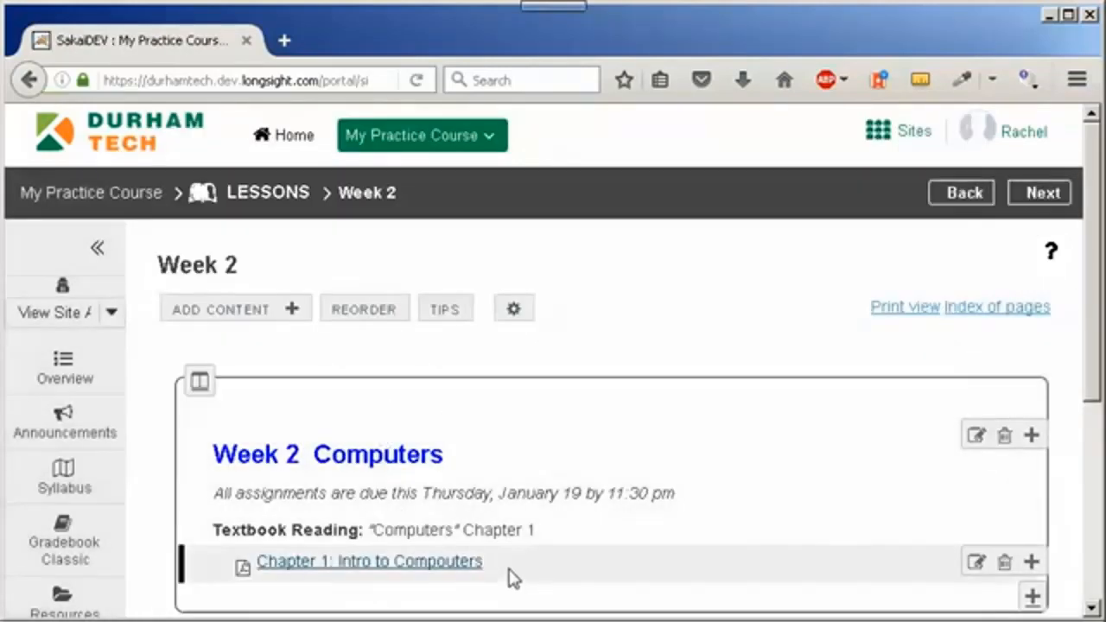
left_click_drag(510, 578, 245, 565)
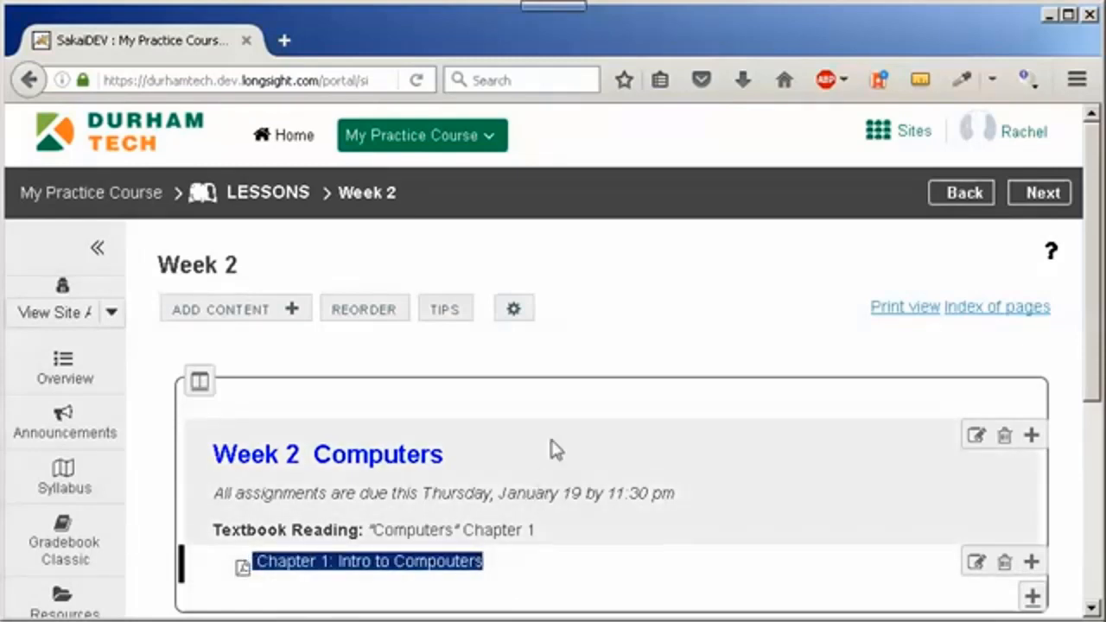
left_click(566, 429)
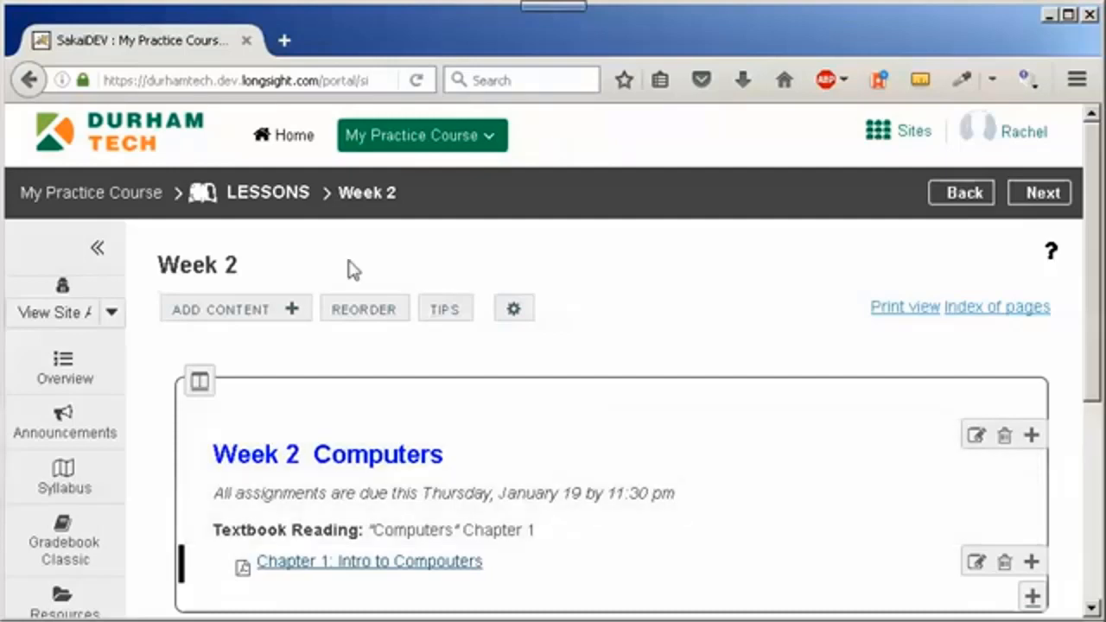
Return to the main Lessons page and open the Week 1 subpage
left_click(273, 199)
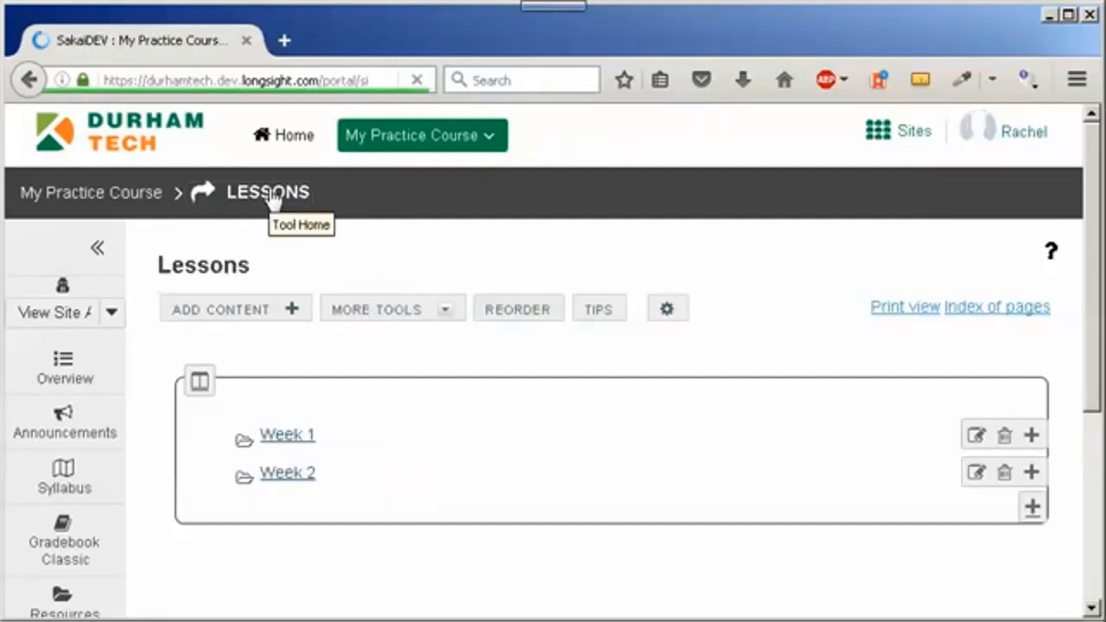
left_click_drag(363, 445, 251, 437)
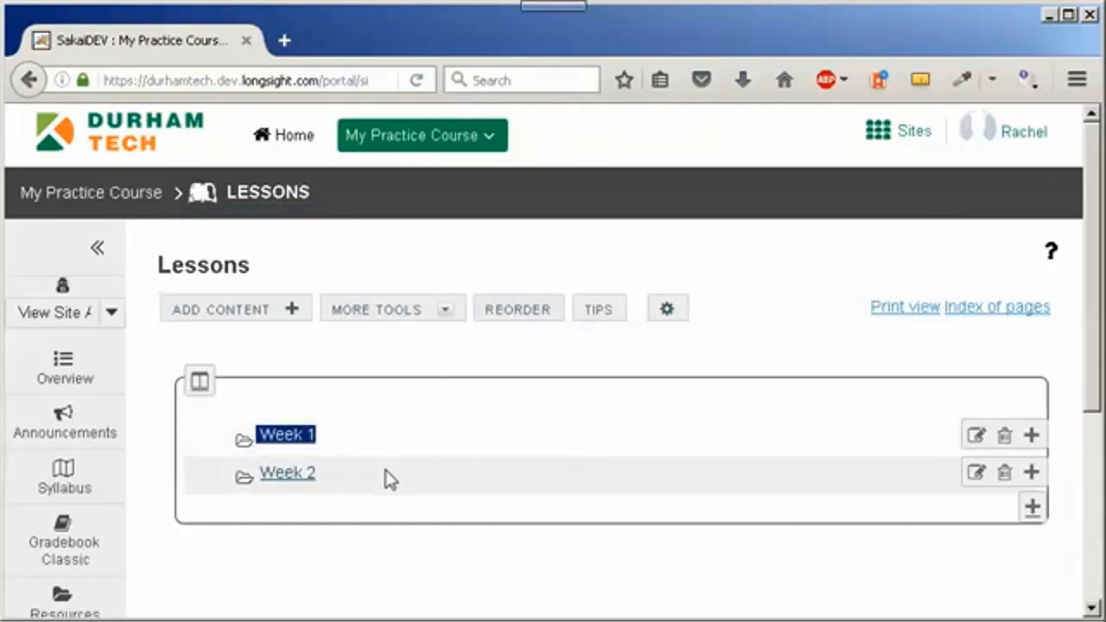
left_click_drag(388, 479, 261, 488)
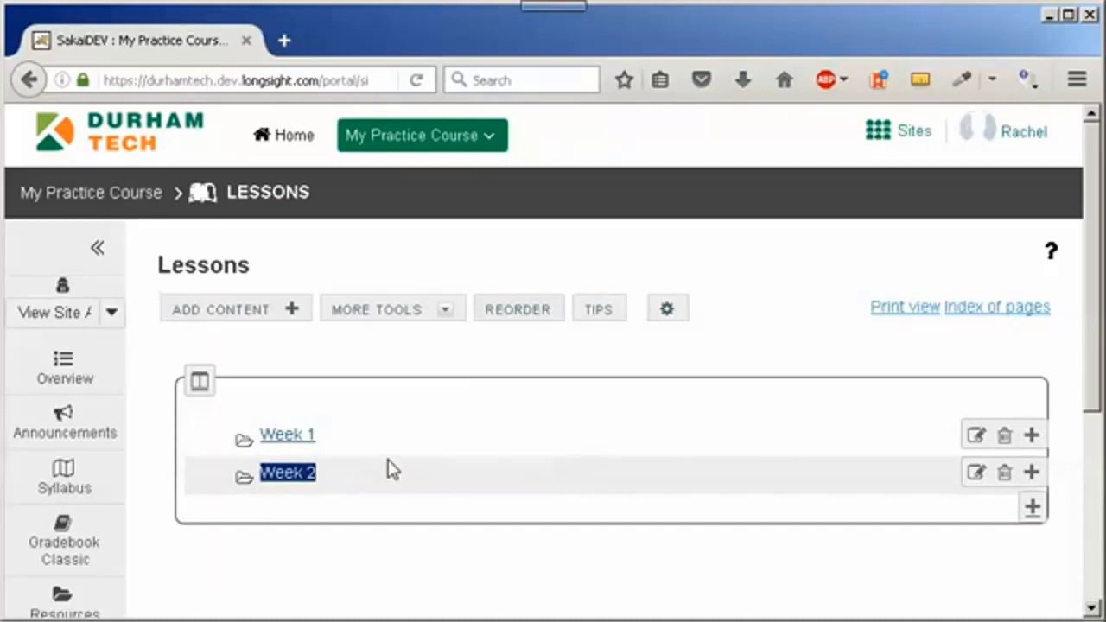
left_click(289, 436)
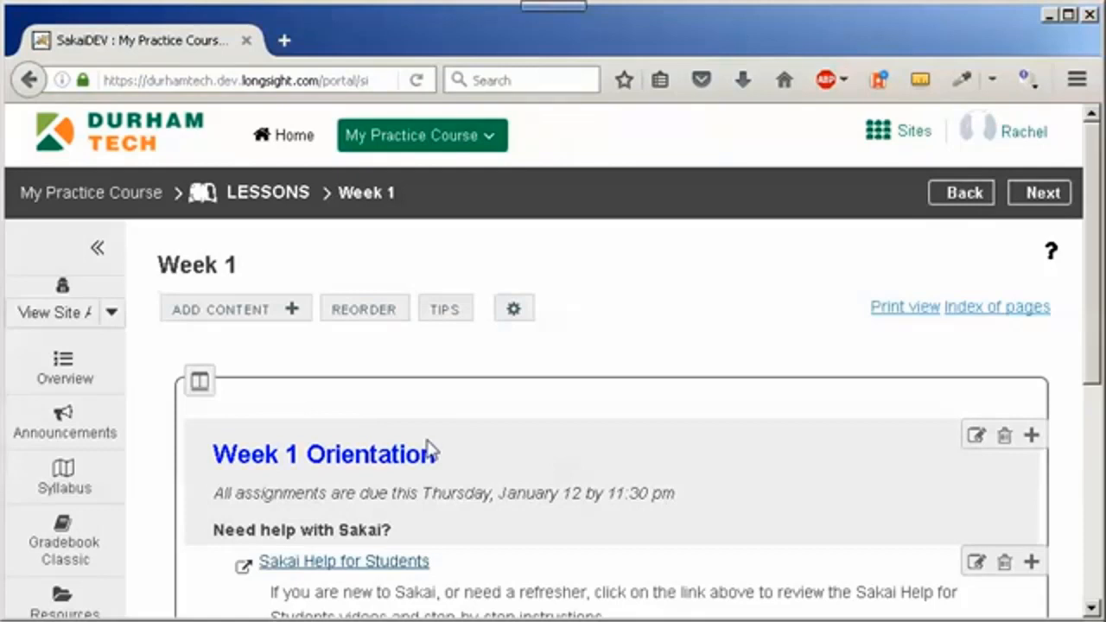
Start an embedded content item on Week 1 and copy the embed code of the "Sakai Tour for Students" video from YouTube
scroll(490, 462, "down", 3)
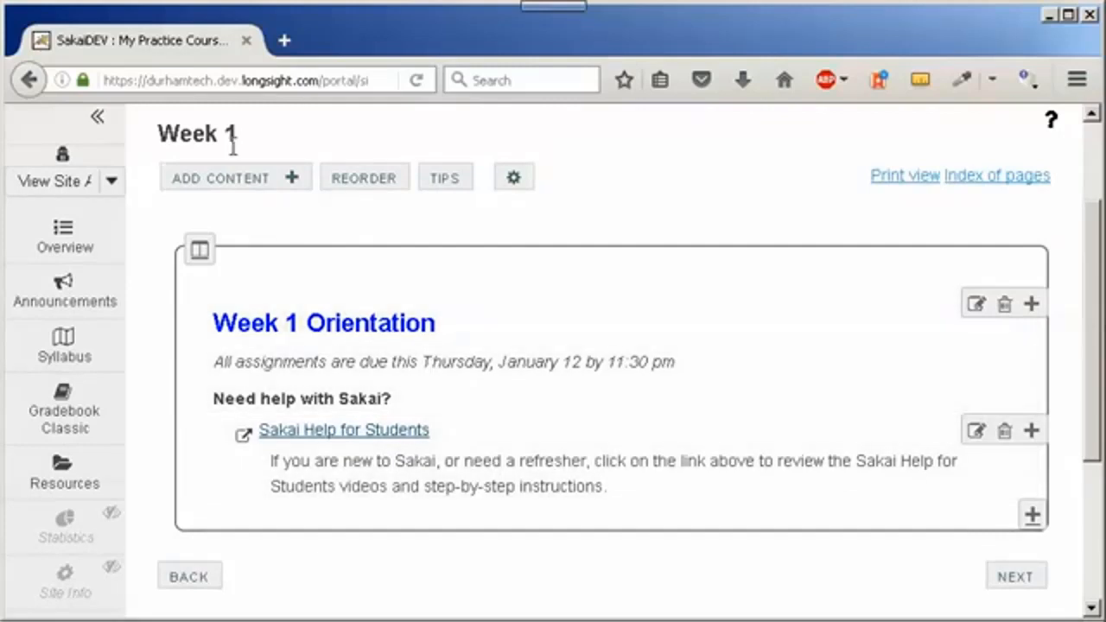
left_click(227, 180)
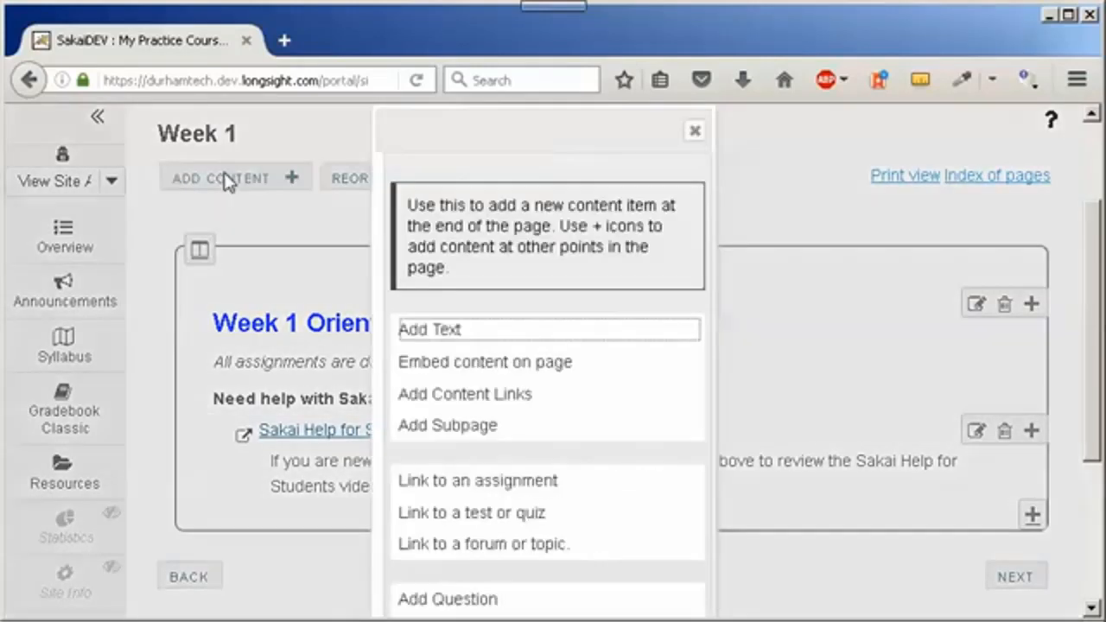
left_click(488, 374)
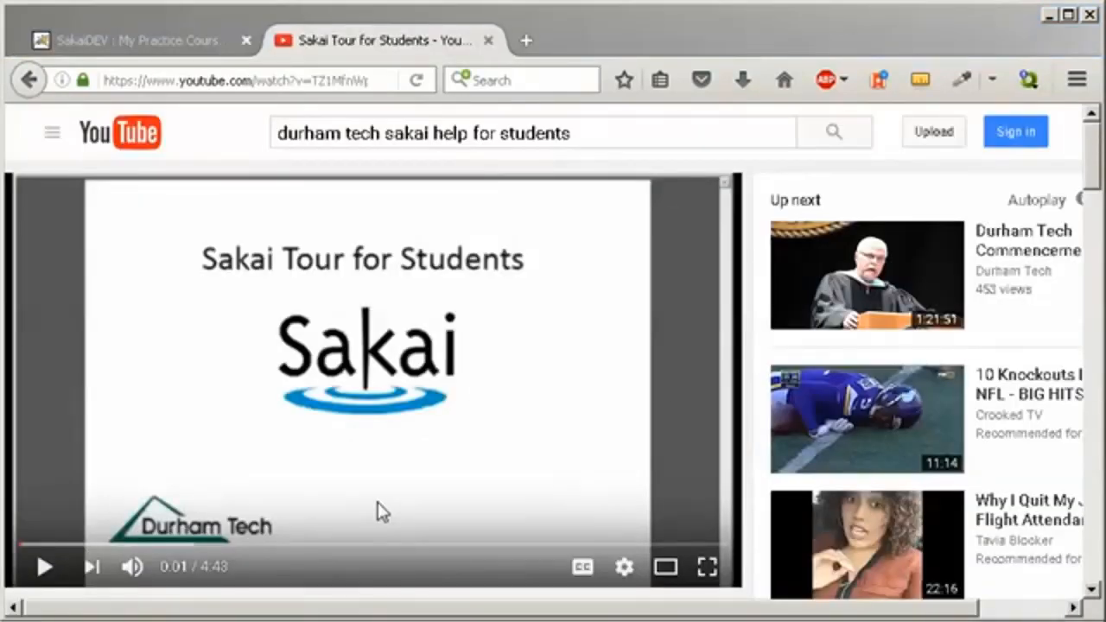
left_click_drag(1094, 169, 1095, 216)
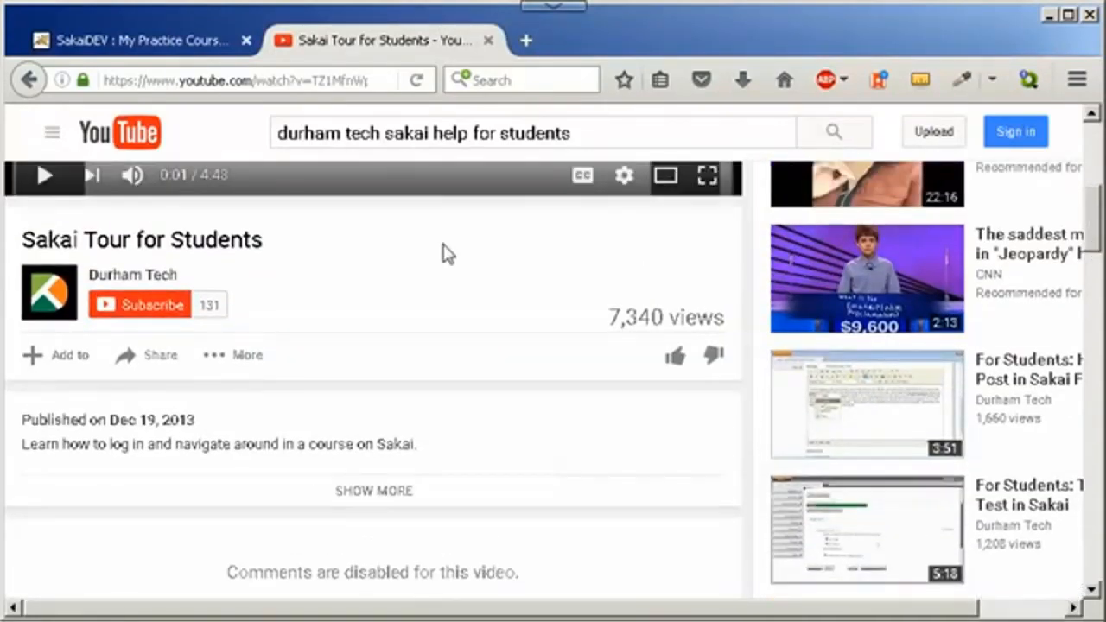
left_click(155, 362)
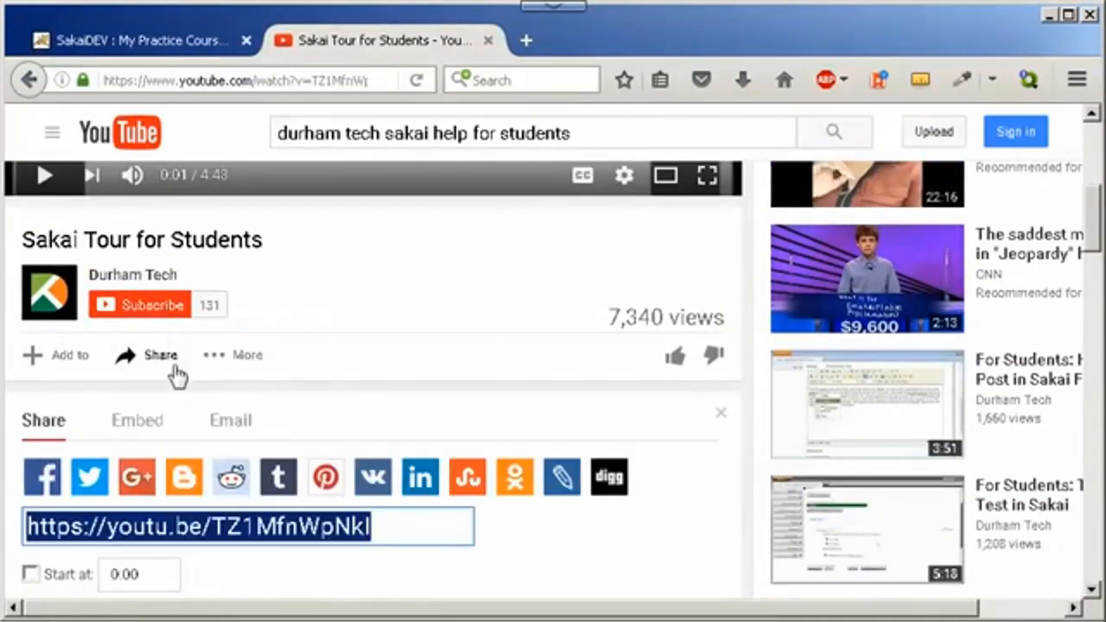
left_click(143, 423)
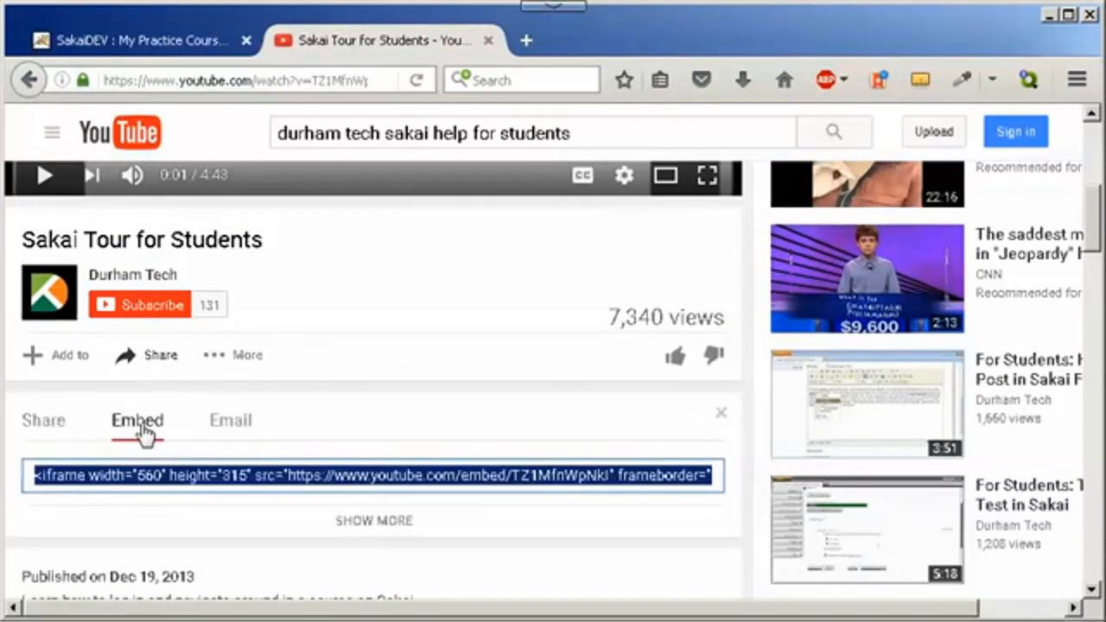
right_click(301, 476)
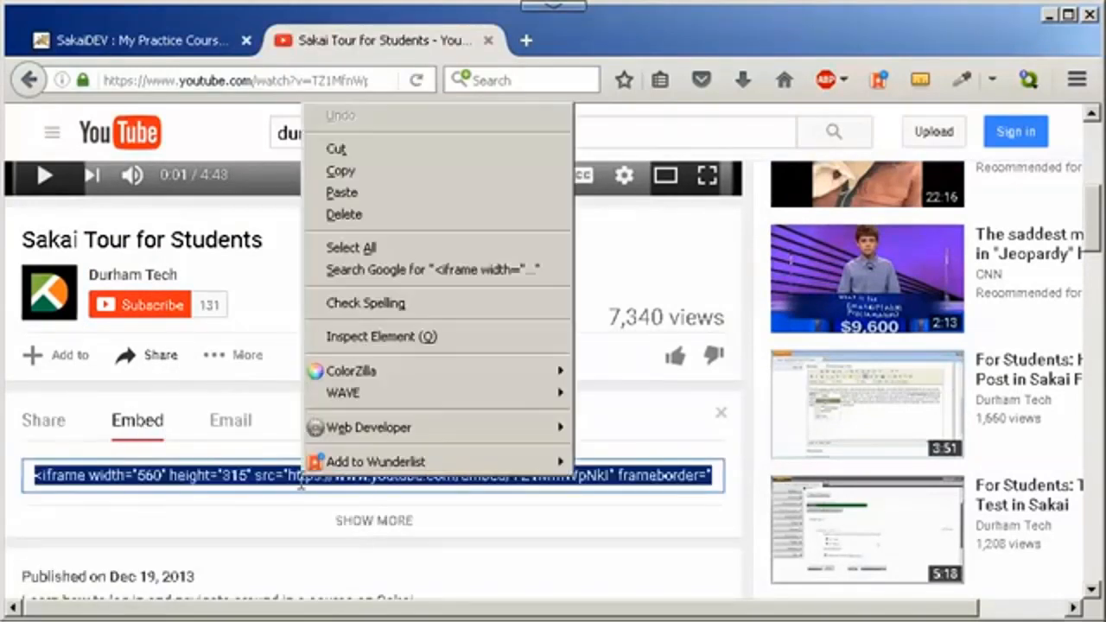
left_click(381, 188)
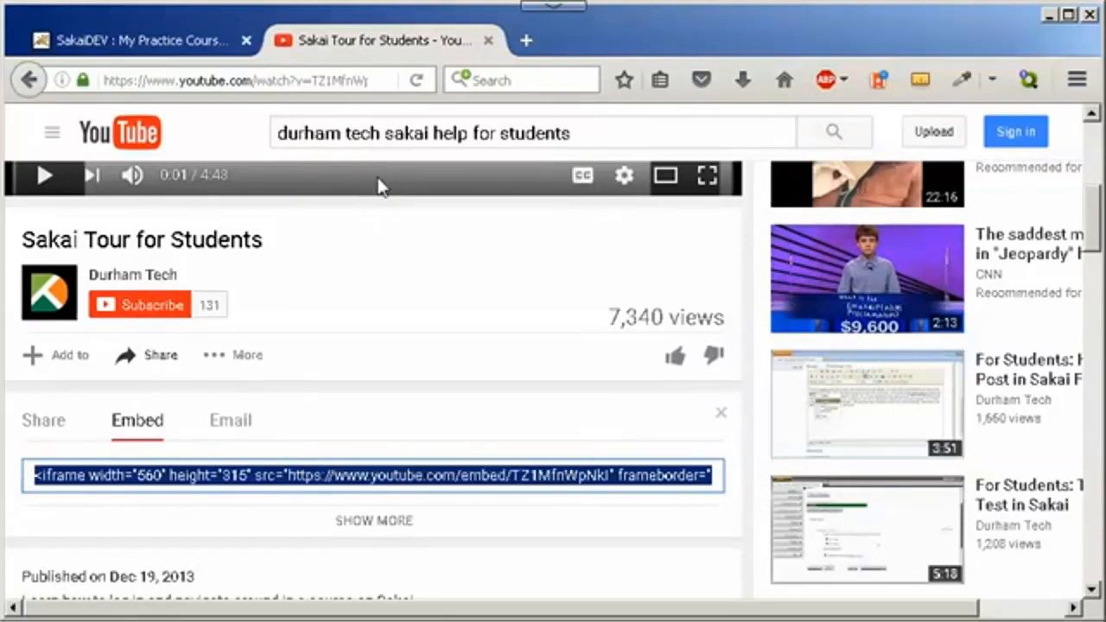
Return to Sakai, paste the copied embed code into the embedded content item and save the video to the Week 1 page
left_click(150, 45)
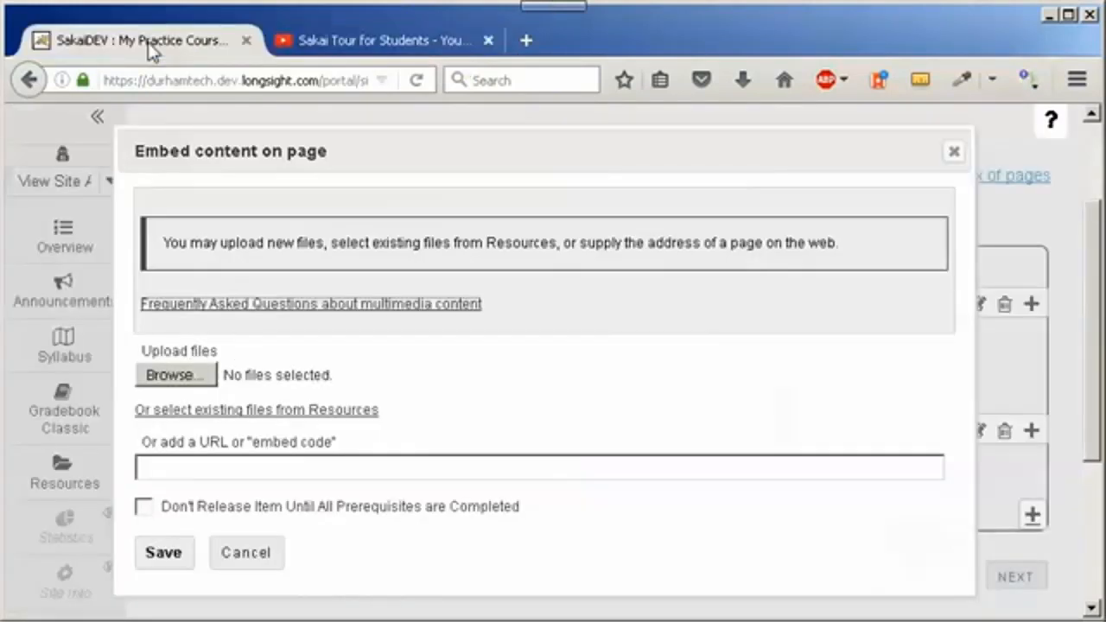
left_click(159, 468)
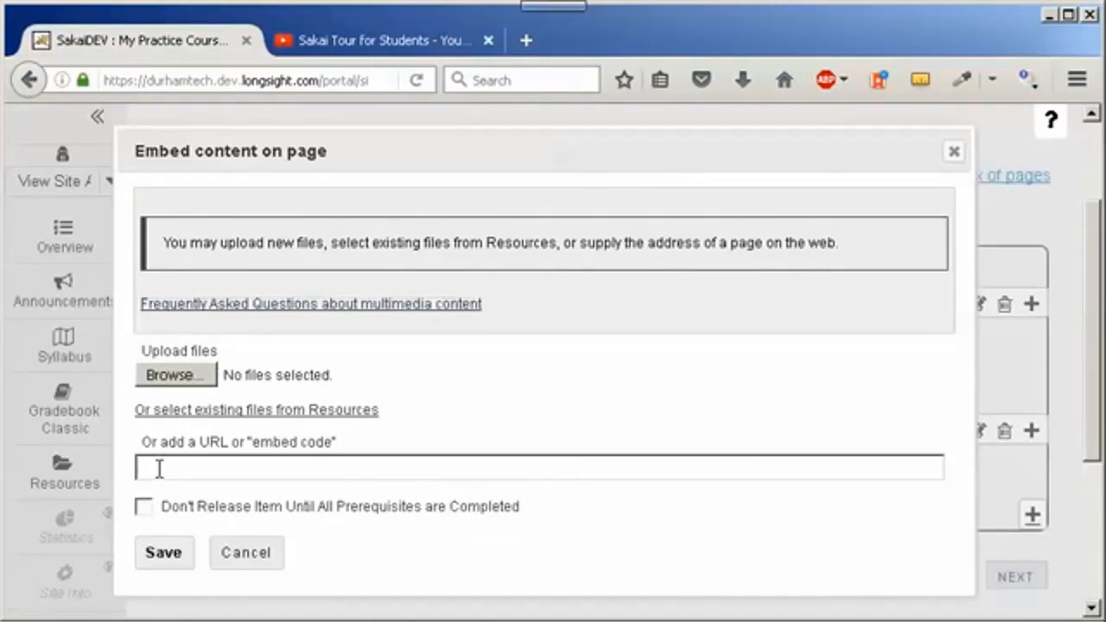
right_click(158, 468)
left_click(196, 208)
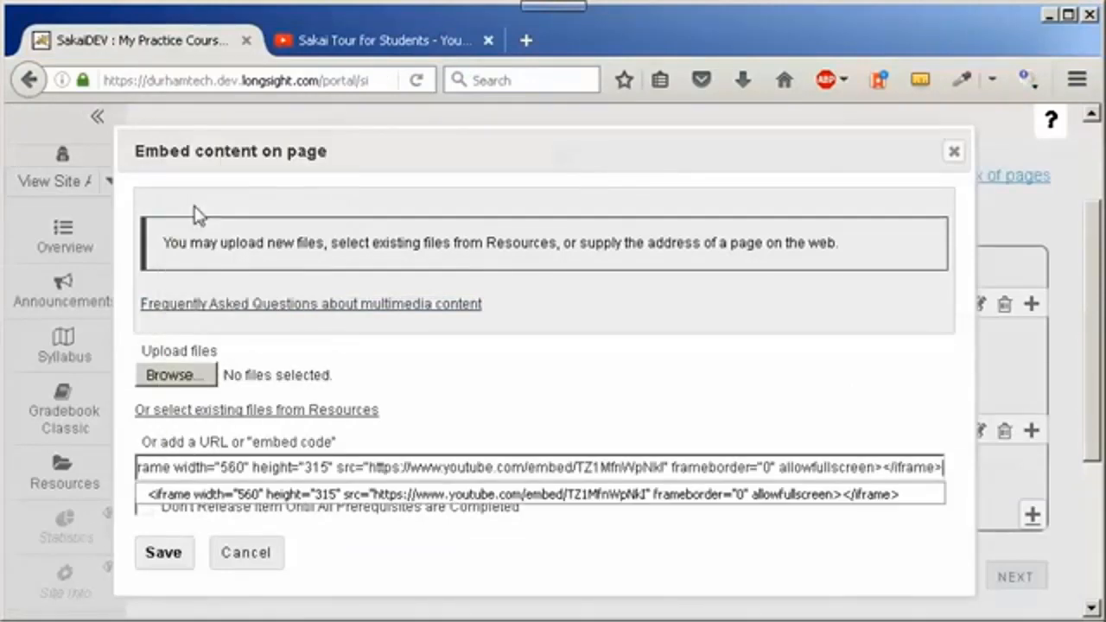
left_click(163, 566)
scroll(464, 439, "down", 3)
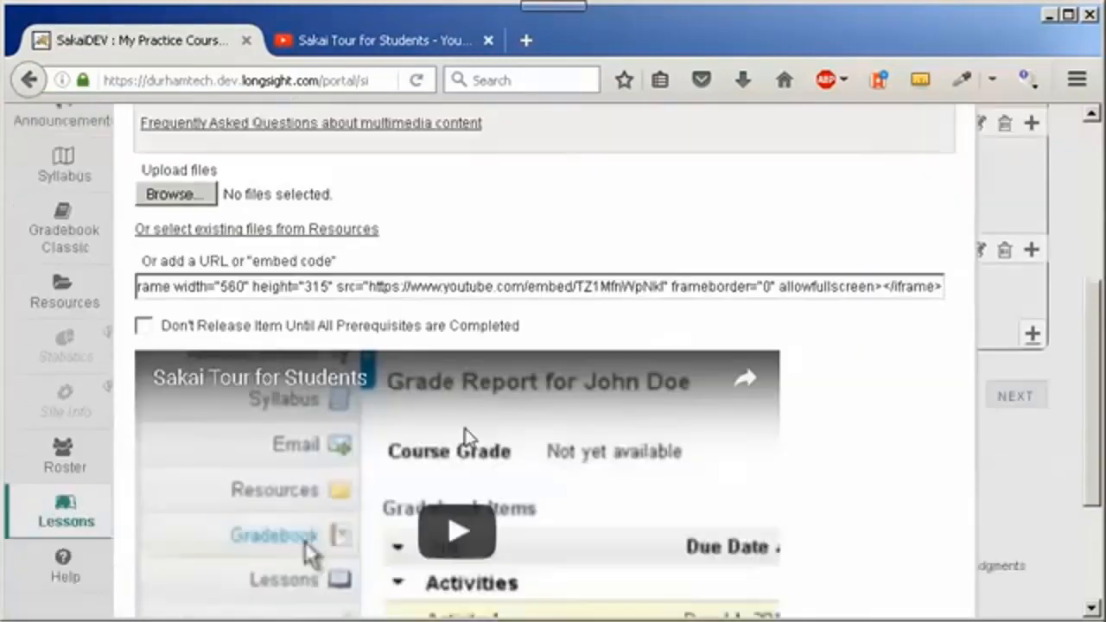
scroll(464, 439, "down", 3)
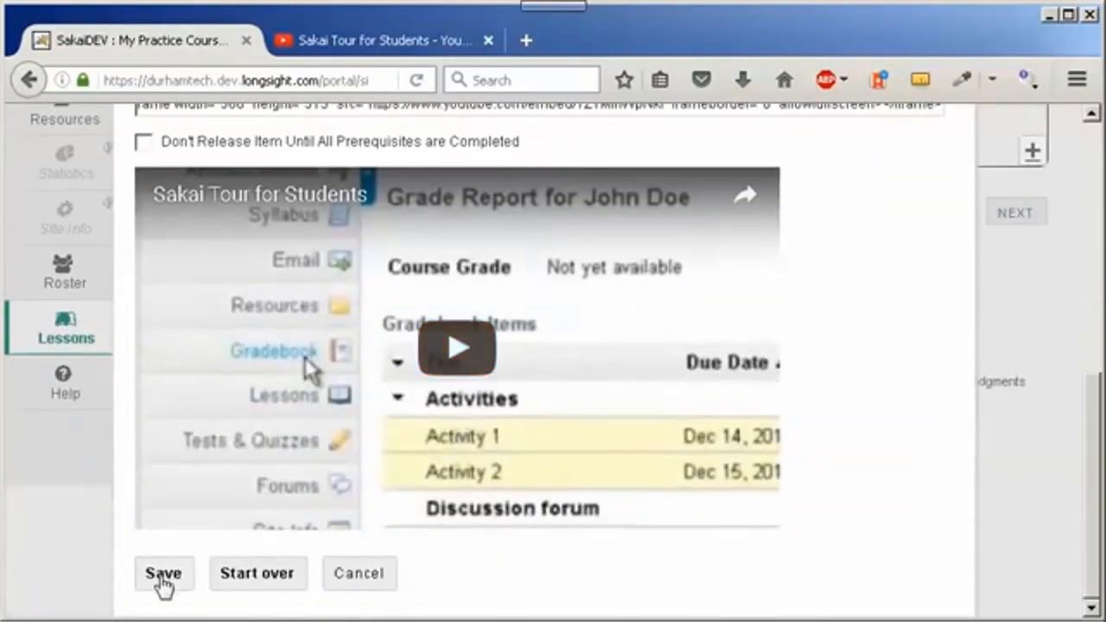
left_click(164, 574)
Check the embedded video on the Week 1 page and review the types of content that can be added
scroll(392, 412, "down", 4)
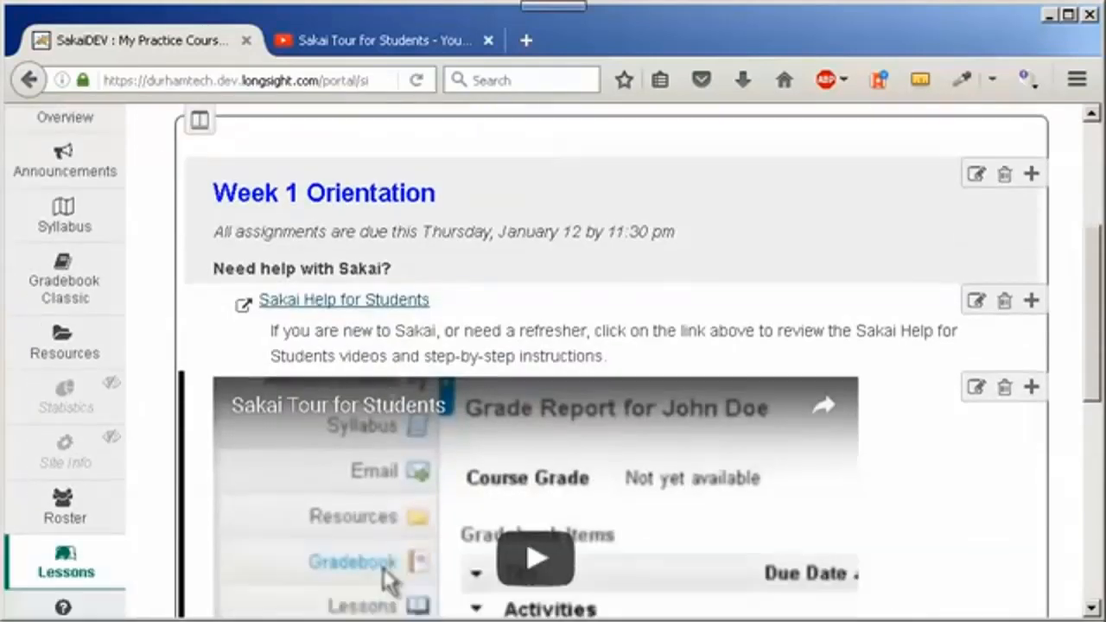
scroll(393, 414, "down", 3)
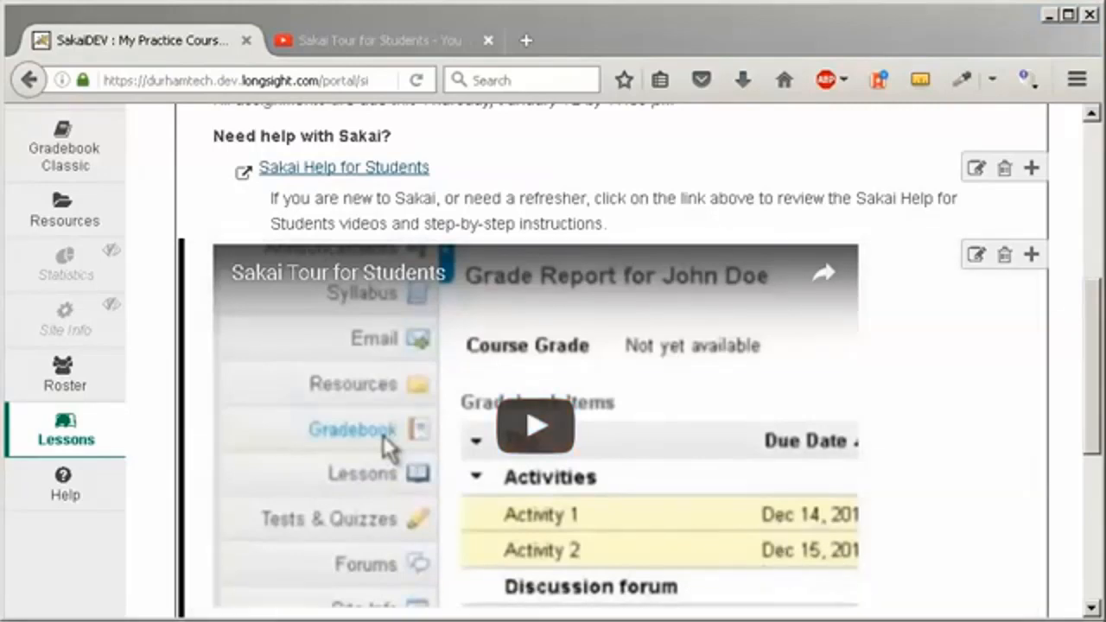
left_click_drag(1097, 443, 1093, 316)
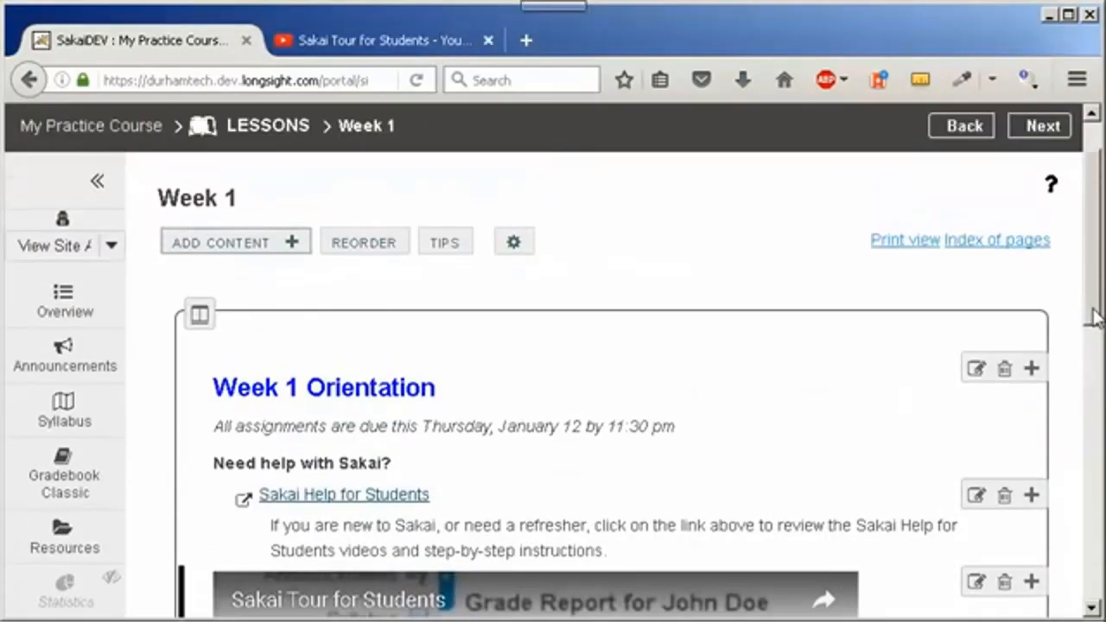
left_click(234, 253)
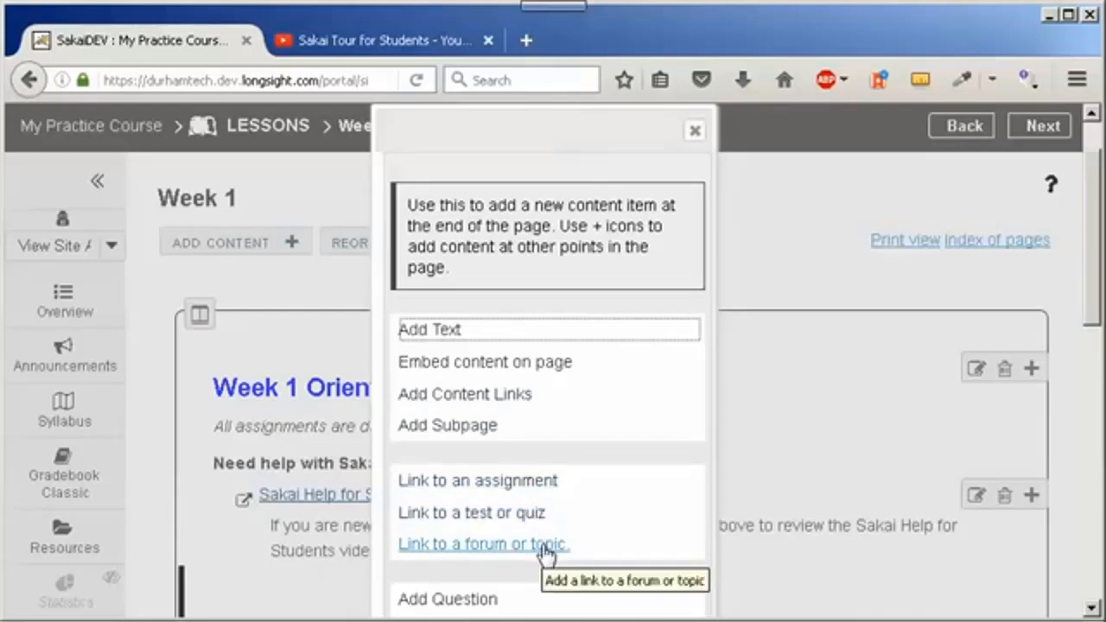
left_click_drag(1094, 291, 1088, 373)
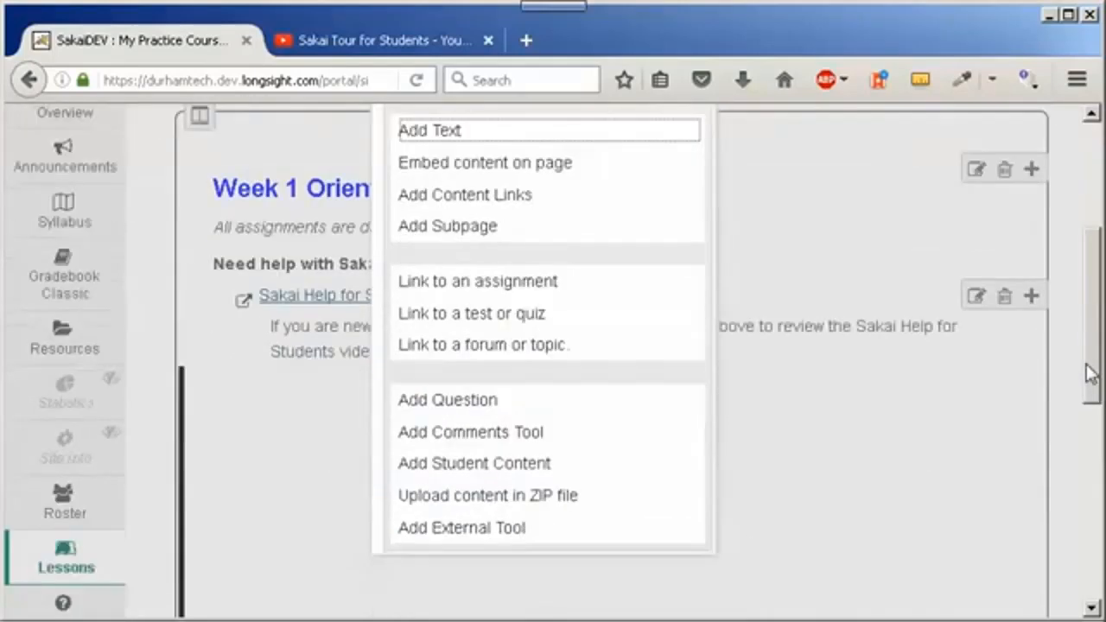